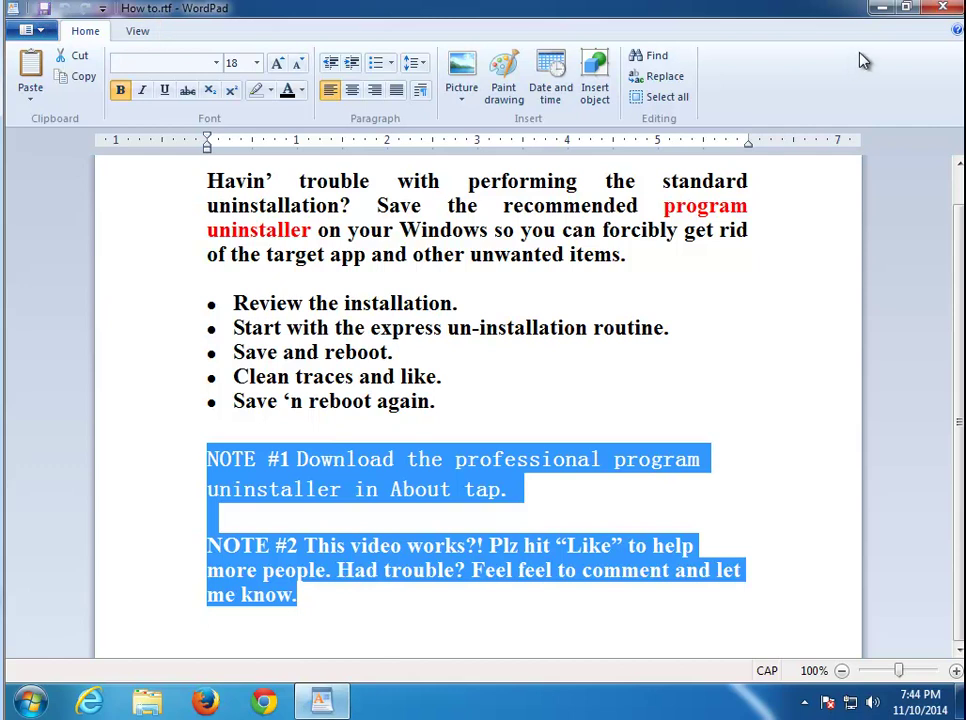
Close the How to.rtf document, open the installation folder of the KMP Connect desktop shortcut, and select unins000.exe
{"action": "left_click", "coordinate": [946, 9]}
{"action": "left_click", "coordinate": [638, 103]}
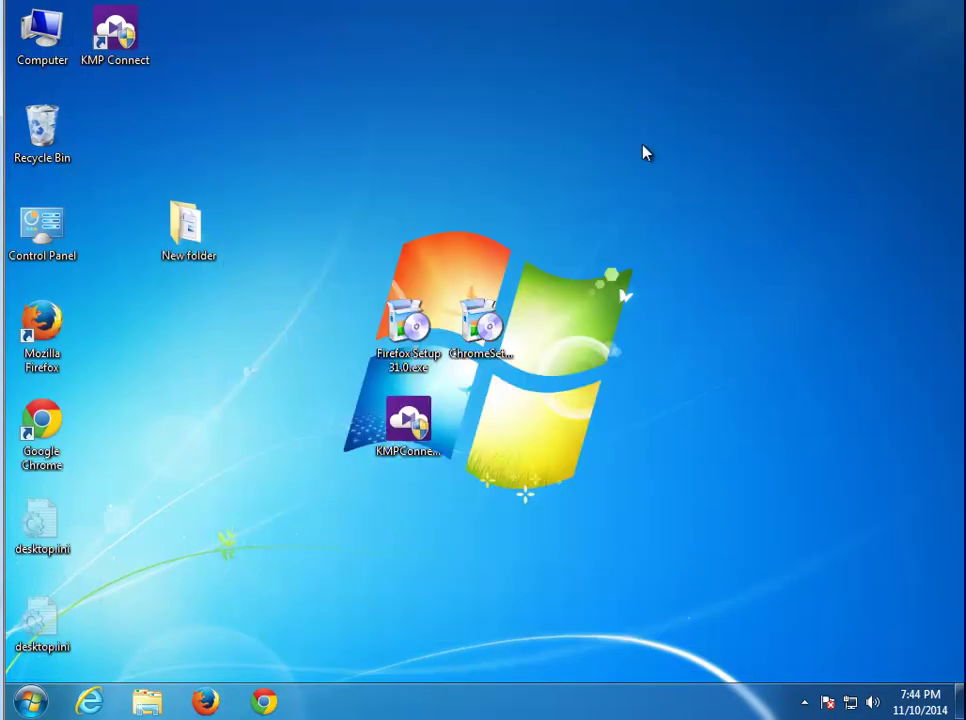
{"action": "left_click", "coordinate": [802, 703]}
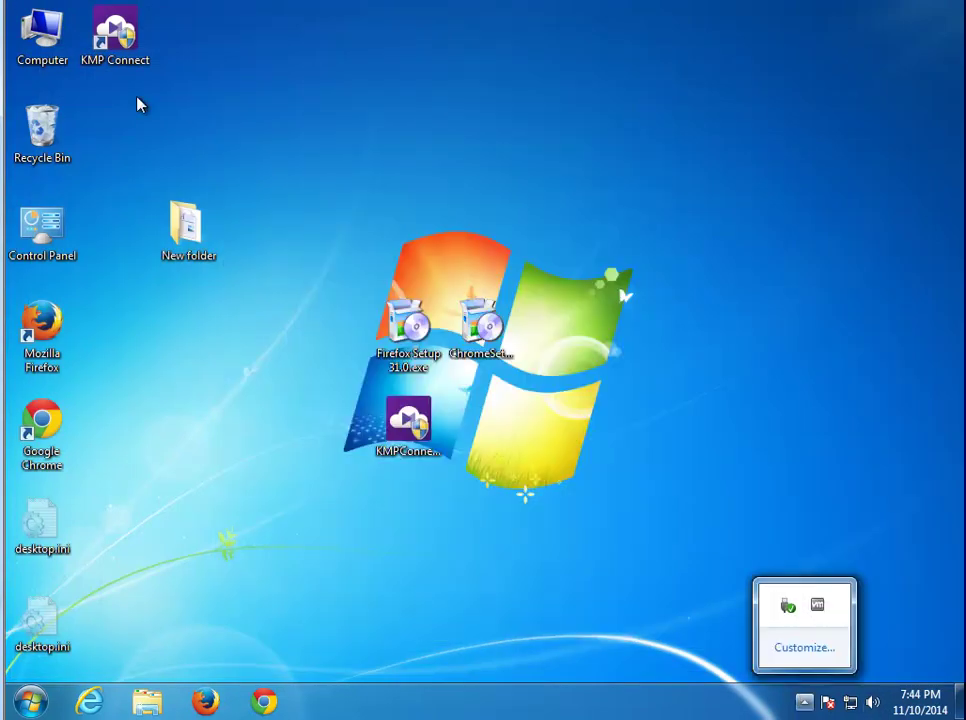
{"action": "right_click", "coordinate": [120, 40]}
{"action": "left_click", "coordinate": [198, 101]}
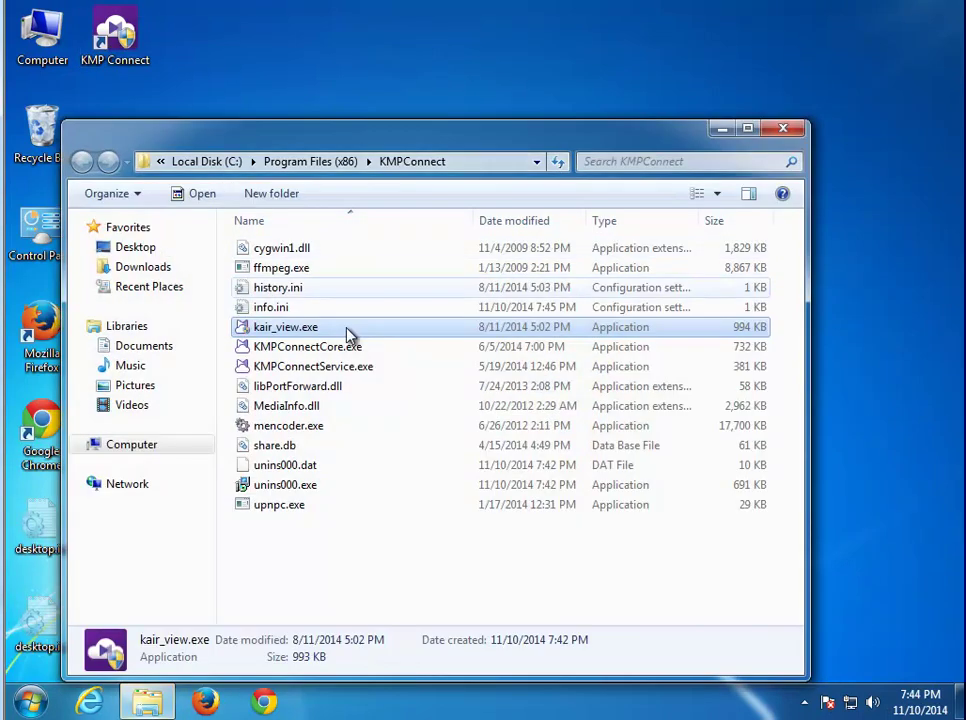
{"action": "left_click", "coordinate": [250, 484]}
Look through all installed program groups for KMP Connect and inspect the shortcuts in its group
{"action": "left_click", "coordinate": [30, 705]}
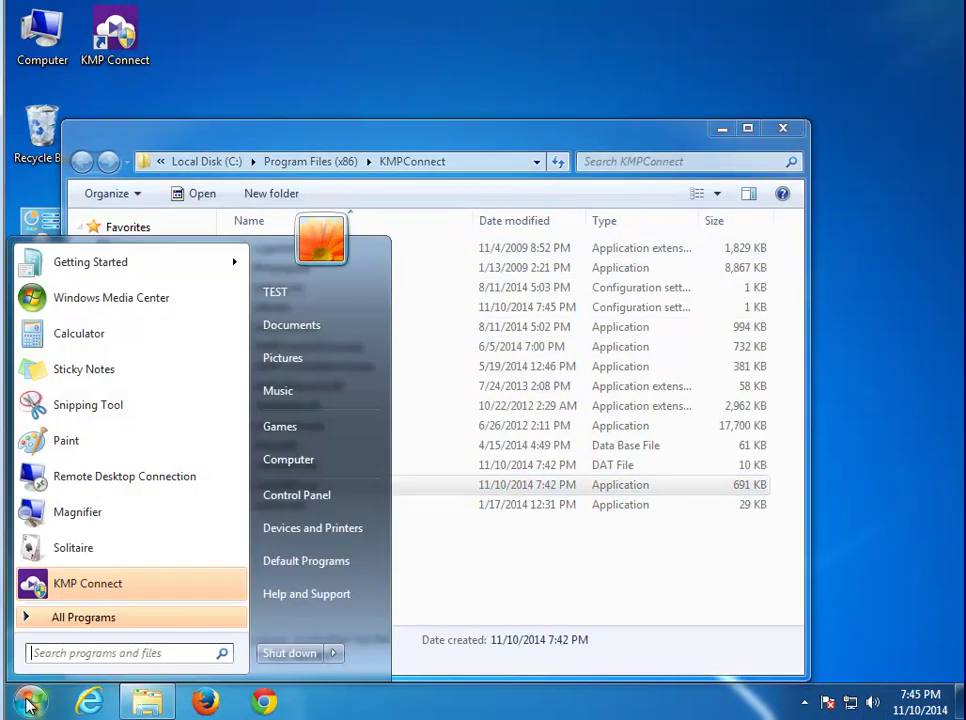
{"action": "left_click", "coordinate": [80, 620]}
{"action": "left_click", "coordinate": [119, 504]}
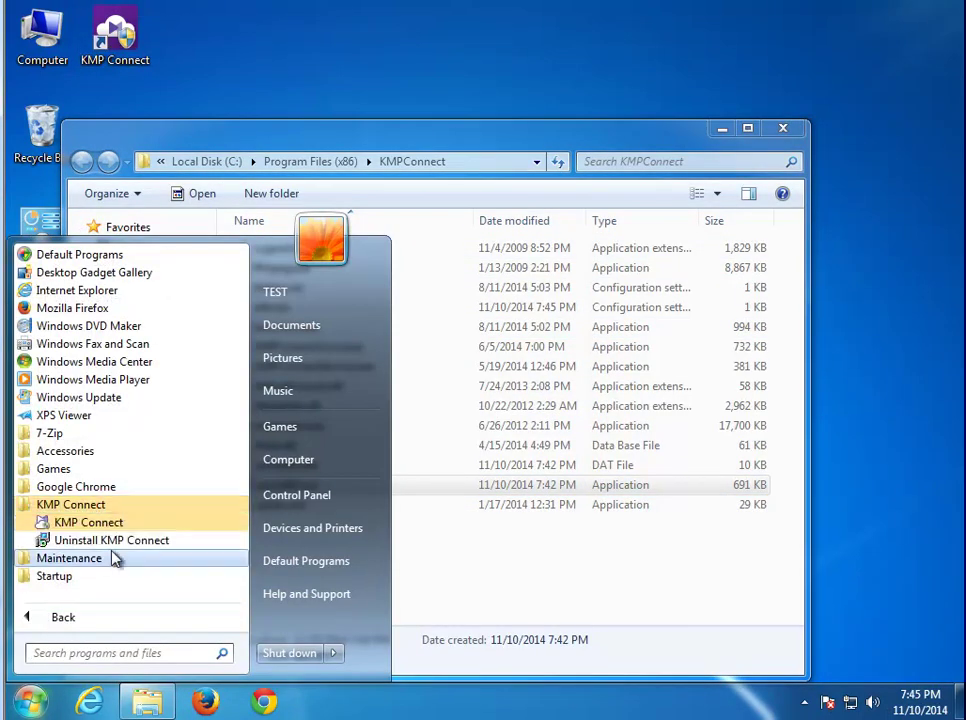
{"action": "right_click", "coordinate": [115, 522]}
{"action": "left_click", "coordinate": [226, 323]}
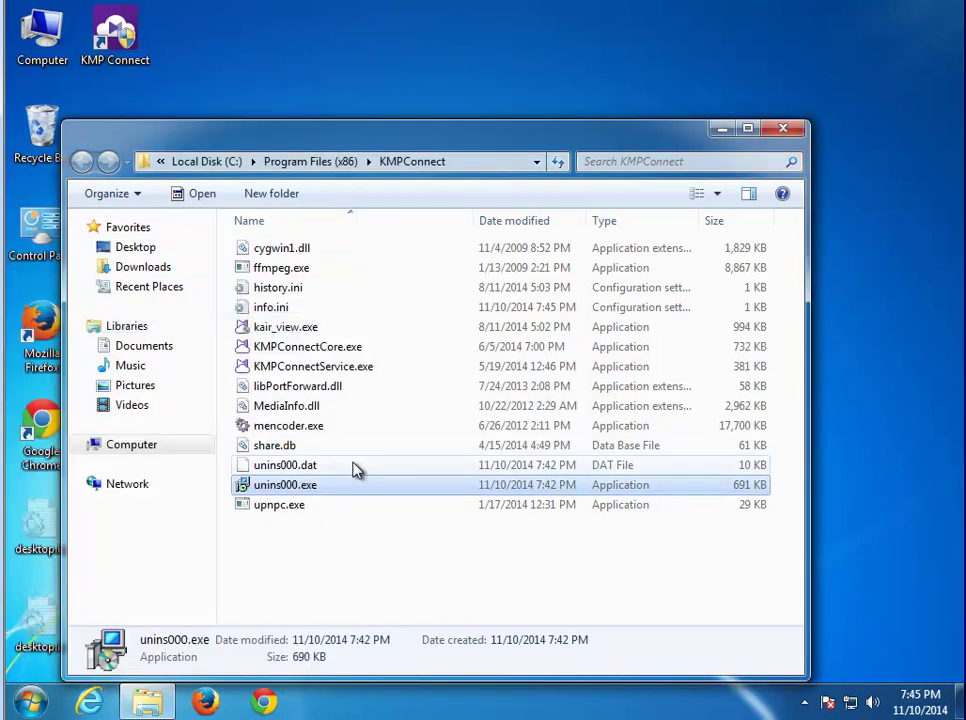
Open Programs and Features from the Control Panel, select KMP Connect Program, and narrow the Publisher column
{"action": "left_click", "coordinate": [40, 698]}
{"action": "left_click", "coordinate": [369, 502]}
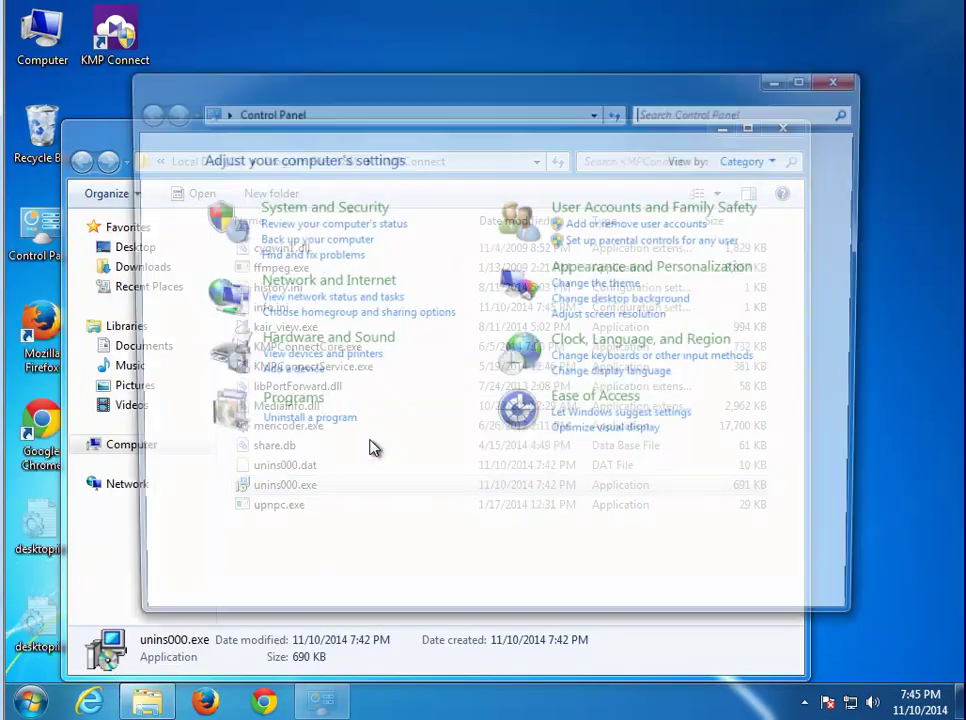
{"action": "left_click", "coordinate": [323, 432]}
{"action": "left_click", "coordinate": [440, 273]}
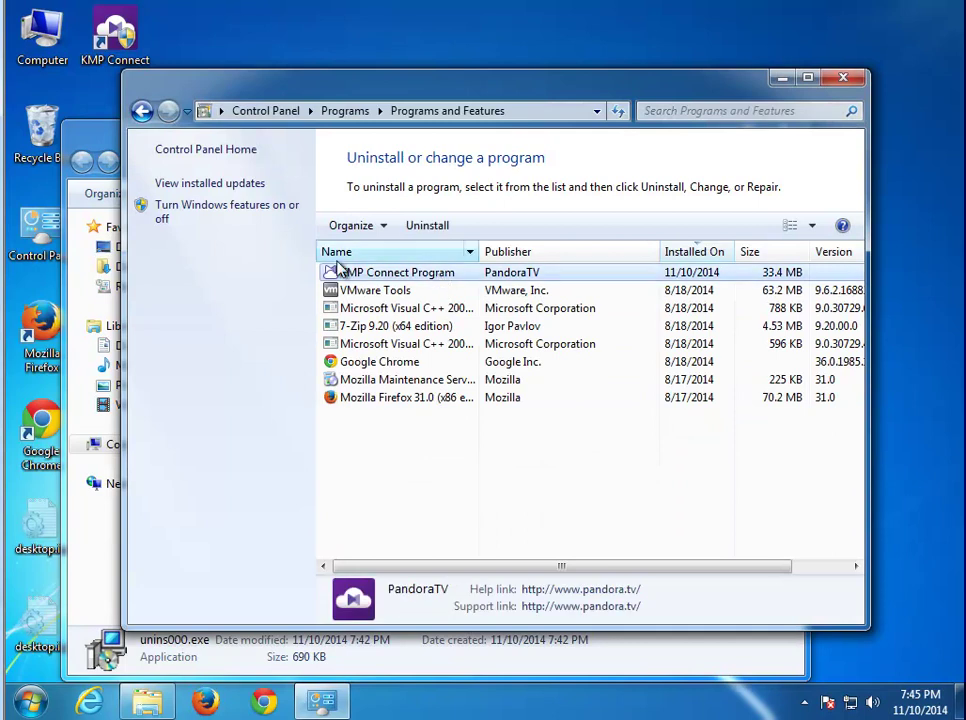
{"action": "left_click_drag", "start_coordinate": [661, 252], "coordinate": [557, 250]}
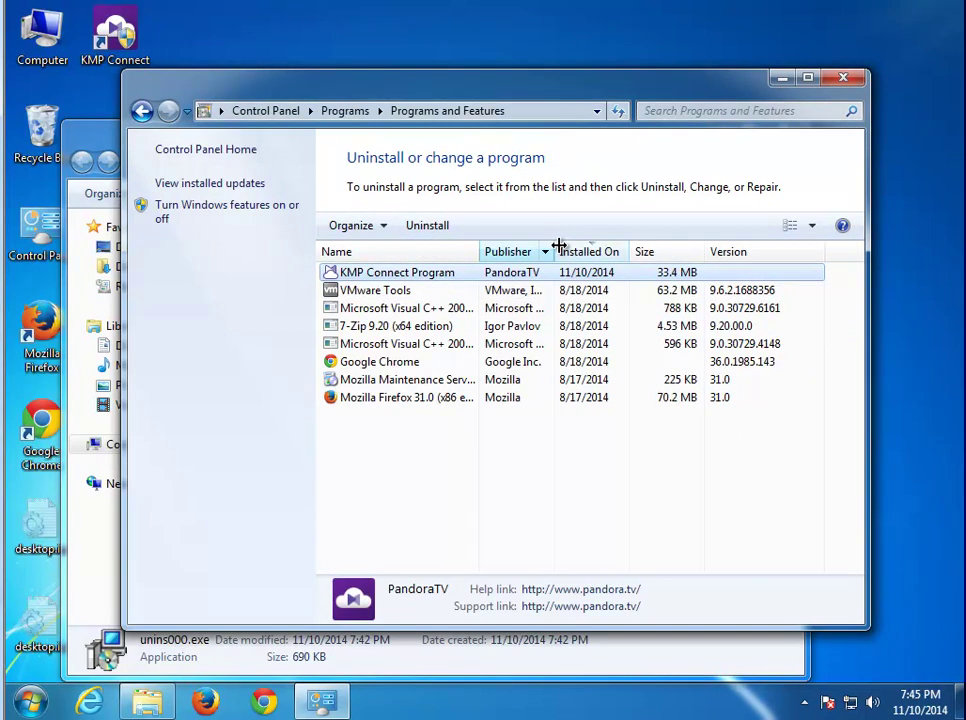
Uninstall KMP Connect Program, agreeing to completely remove it and all of its components
{"action": "left_click", "coordinate": [425, 227]}
{"action": "left_click_drag", "start_coordinate": [459, 302], "coordinate": [522, 300]}
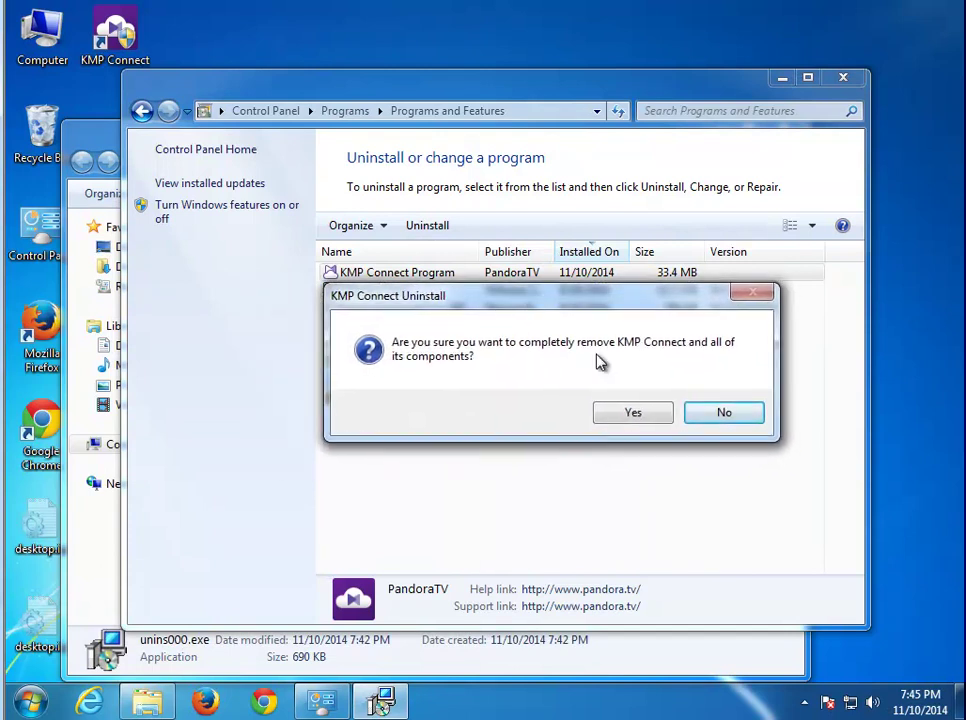
{"action": "left_click", "coordinate": [640, 414]}
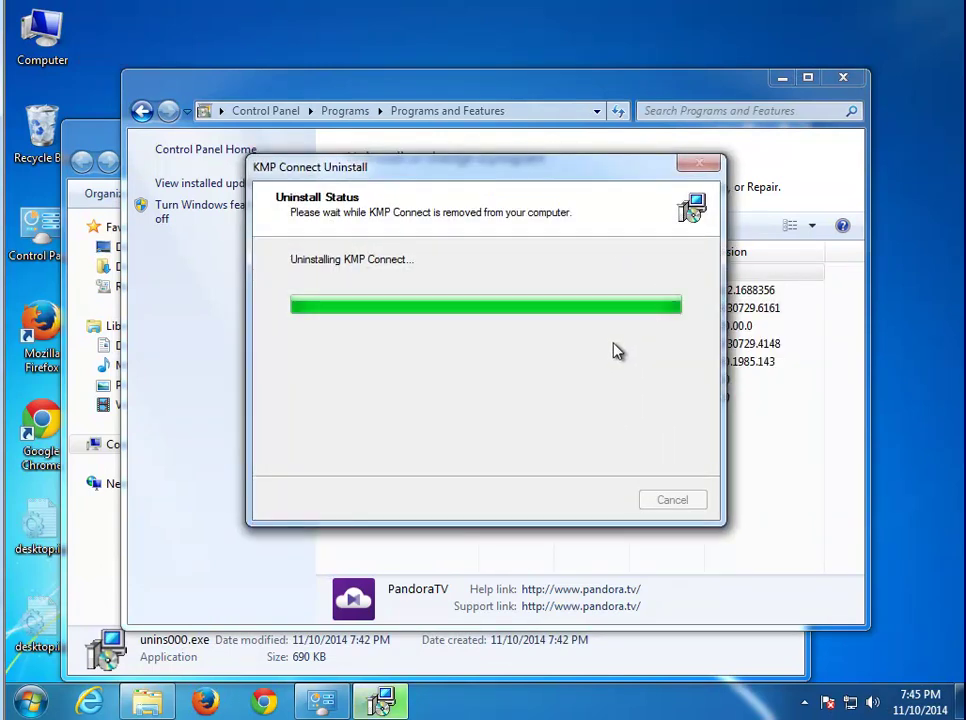
{"action": "left_click", "coordinate": [640, 414]}
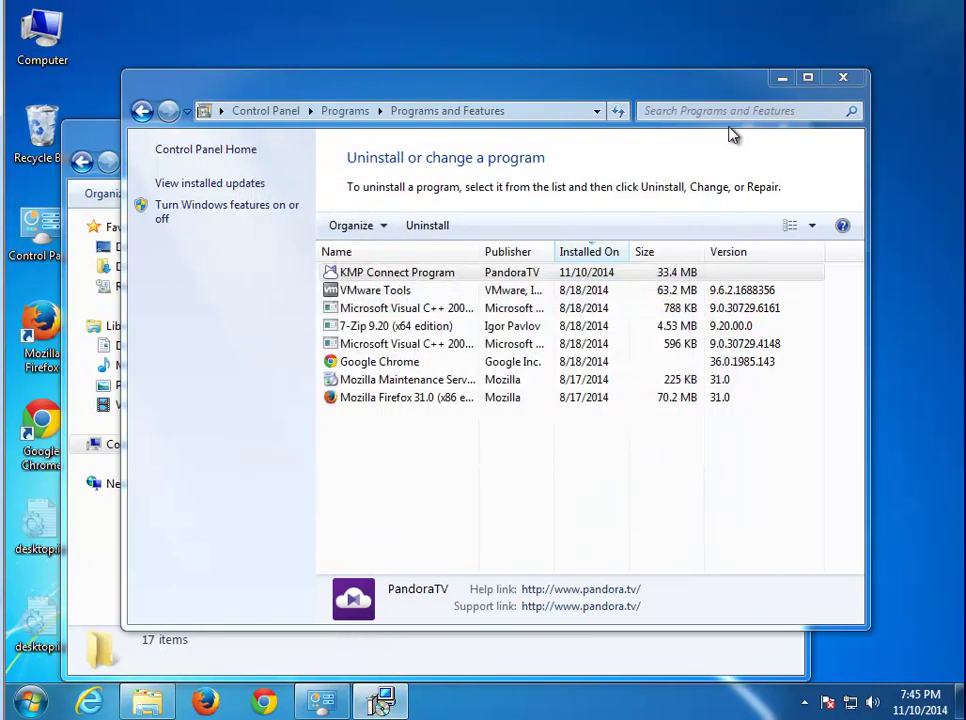
Refresh the list of installed programs, and close Programs and Features and the Program Files (x86) folder window
{"action": "right_click", "coordinate": [385, 418]}
{"action": "left_click", "coordinate": [432, 490]}
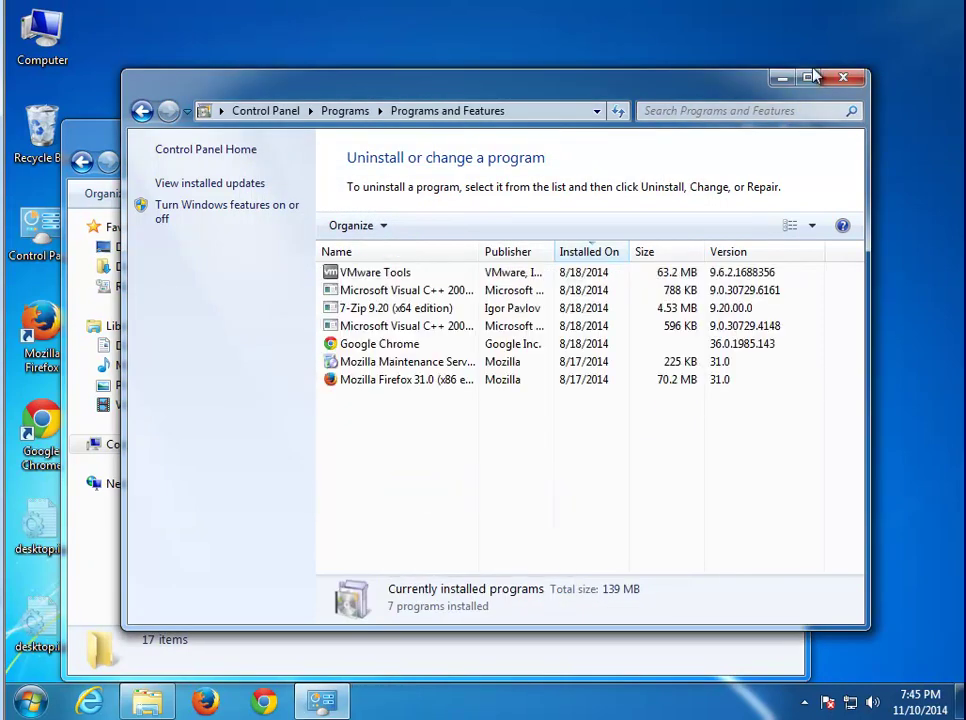
{"action": "left_click", "coordinate": [843, 77]}
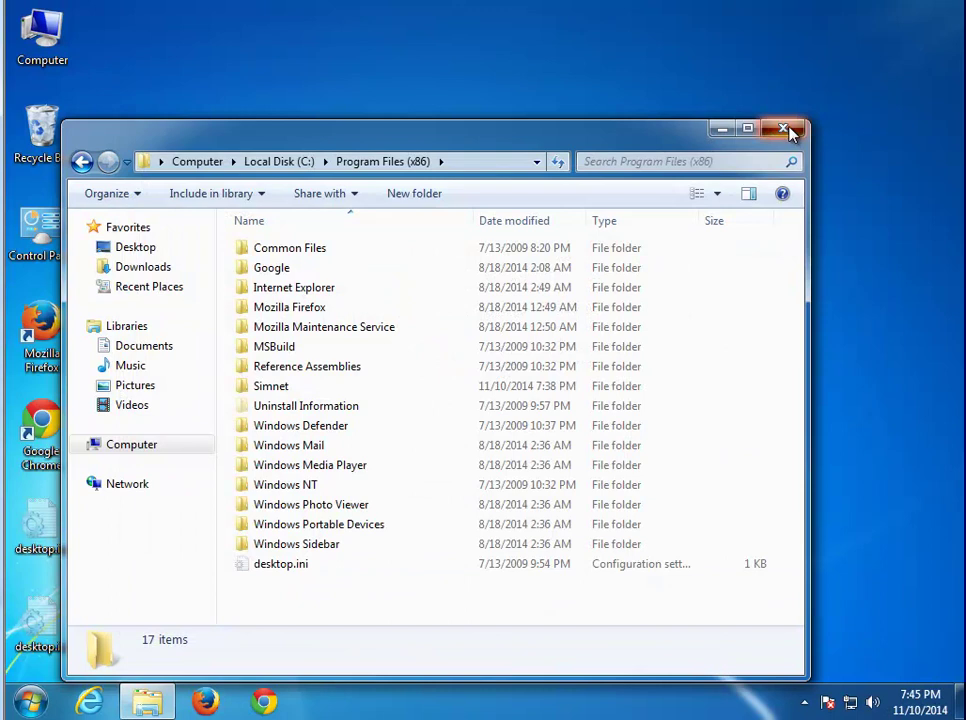
{"action": "left_click", "coordinate": [789, 131]}
Copy the KMPConnect part of the file name from the properties of KMPConnectInstall.exe, and close the properties
{"action": "right_click", "coordinate": [420, 425]}
{"action": "left_click", "coordinate": [474, 411]}
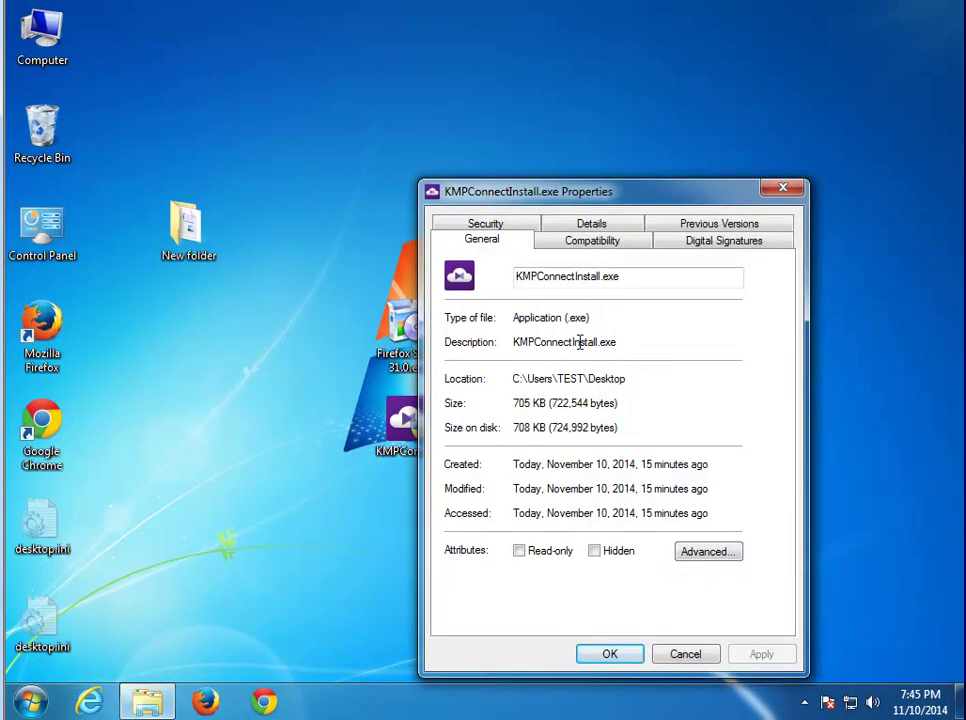
{"action": "right_click", "coordinate": [520, 278]}
{"action": "left_click", "coordinate": [569, 336]}
{"action": "left_click", "coordinate": [784, 188]}
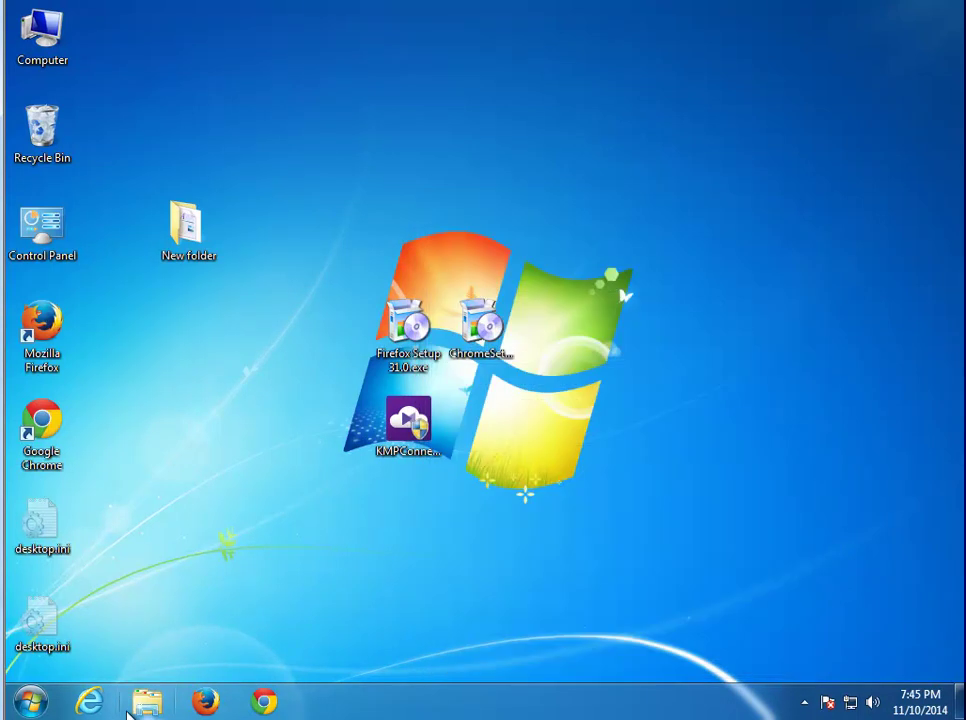
{"action": "left_click", "coordinate": [38, 706]}
{"action": "mouse_move", "coordinate": [338, 658]}
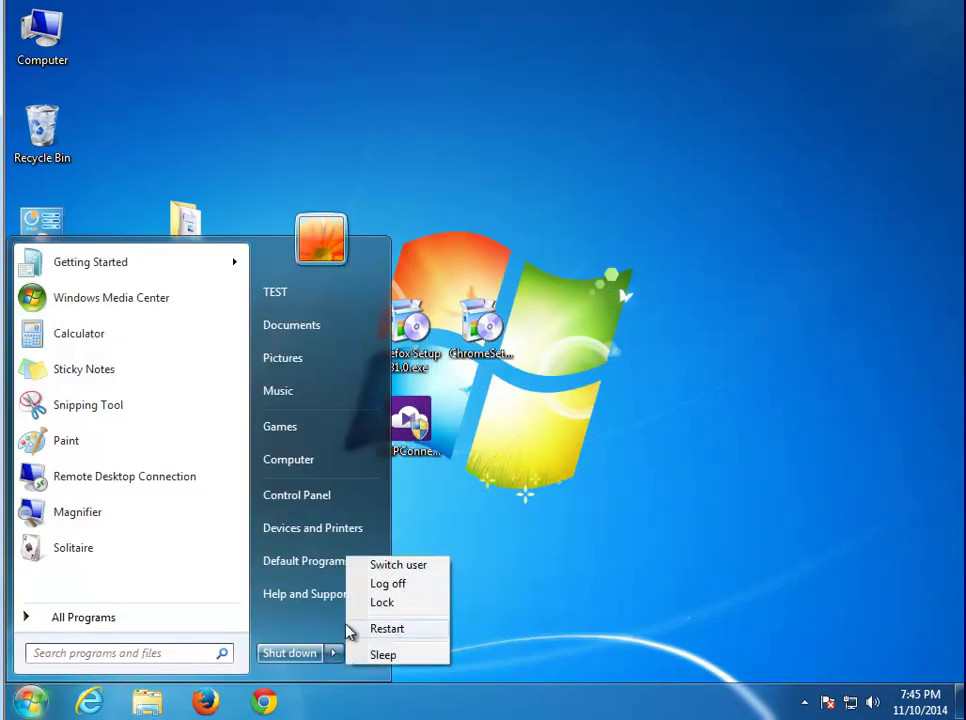
{"action": "right_click", "coordinate": [336, 704]}
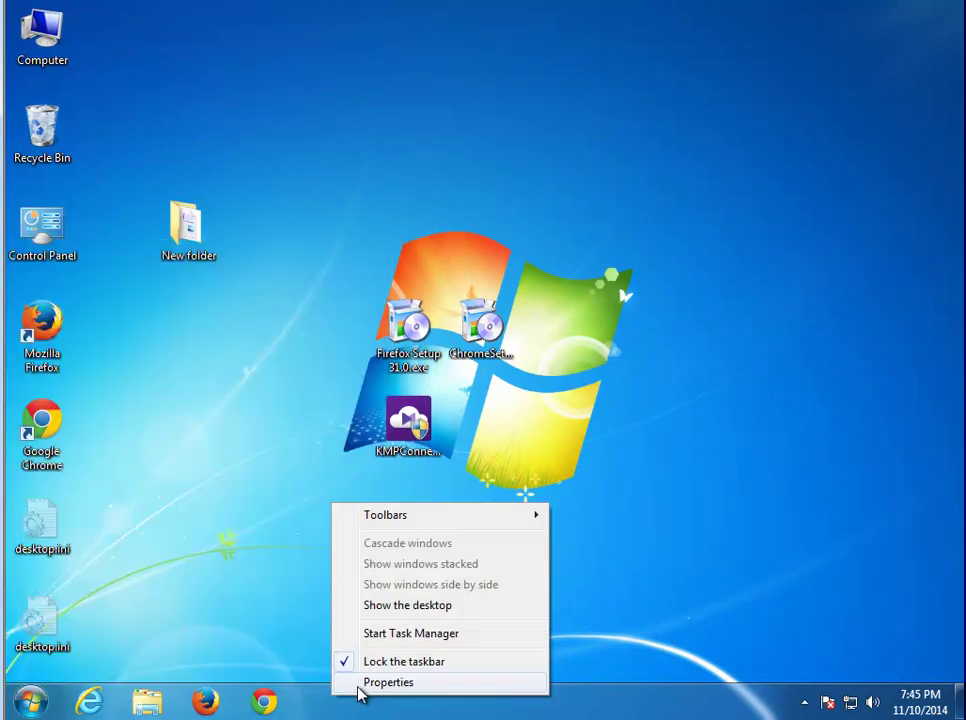
{"action": "left_click", "coordinate": [617, 548]}
Run MSCONFIG, check the KMPConnect entry among the startup items, and leave System Configuration without changes
{"action": "key", "text": "super+r"}
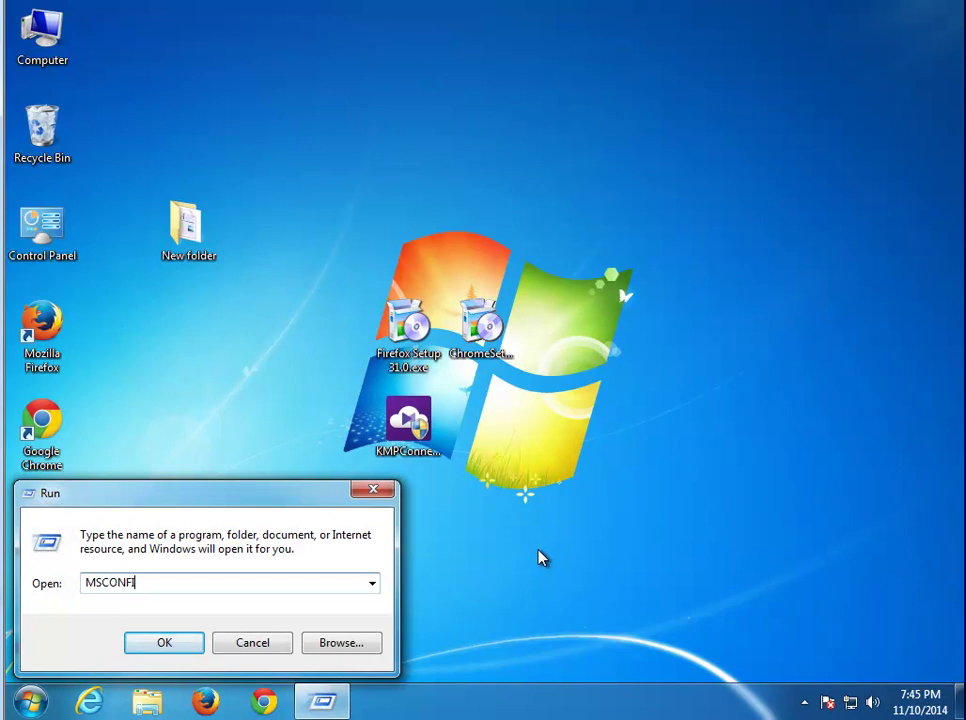
{"action": "type", "text": "MSCONFIG"}
{"action": "key", "text": "Return"}
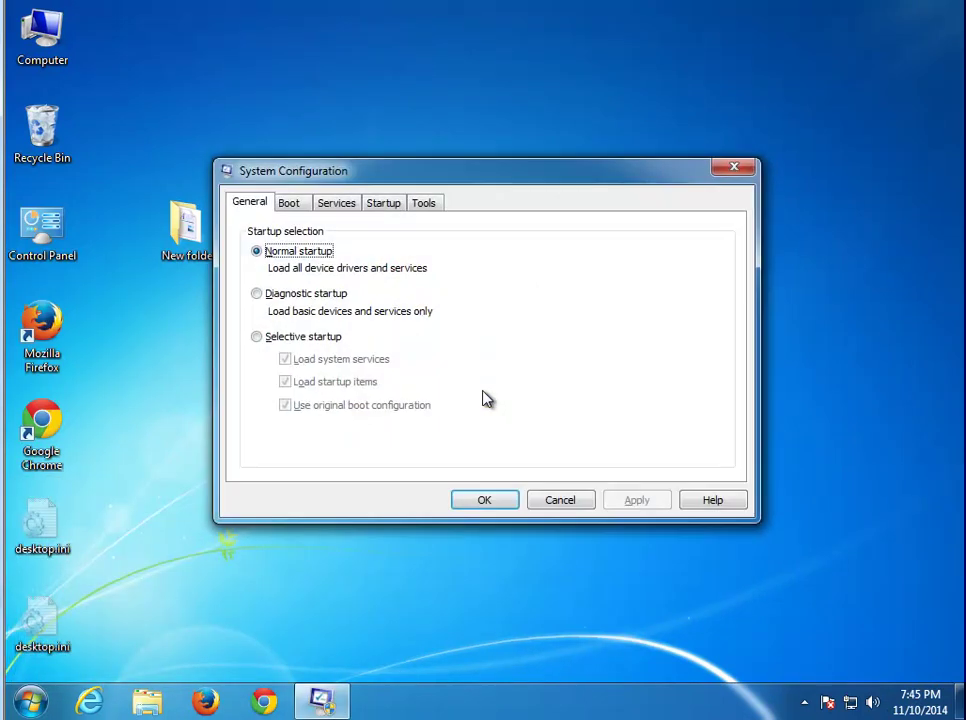
{"action": "left_click", "coordinate": [386, 205]}
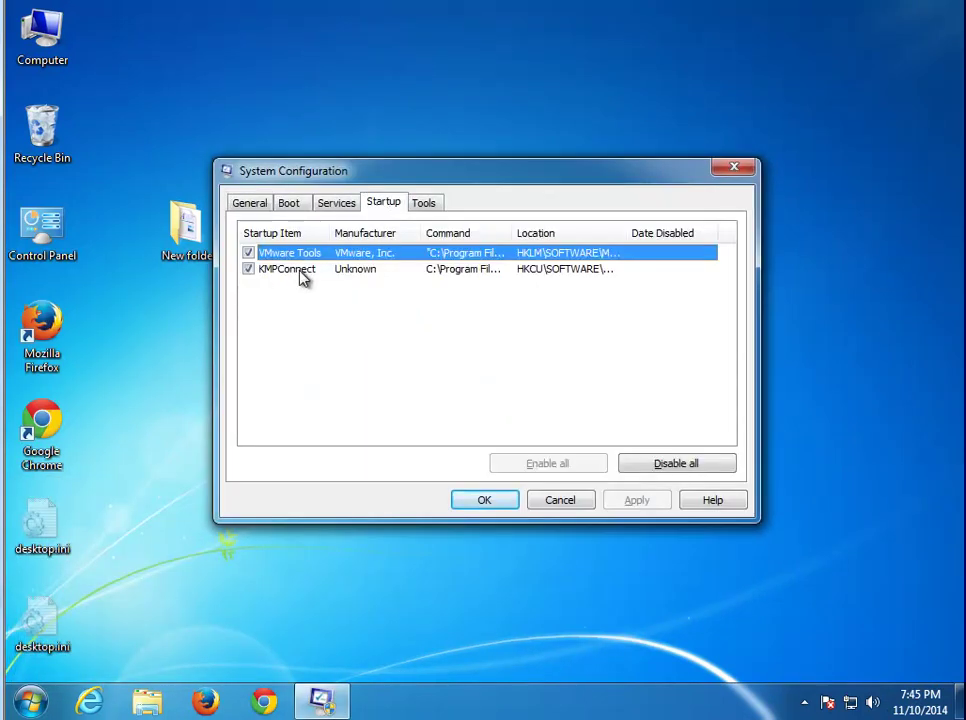
{"action": "left_click", "coordinate": [303, 278]}
{"action": "left_click", "coordinate": [570, 508]}
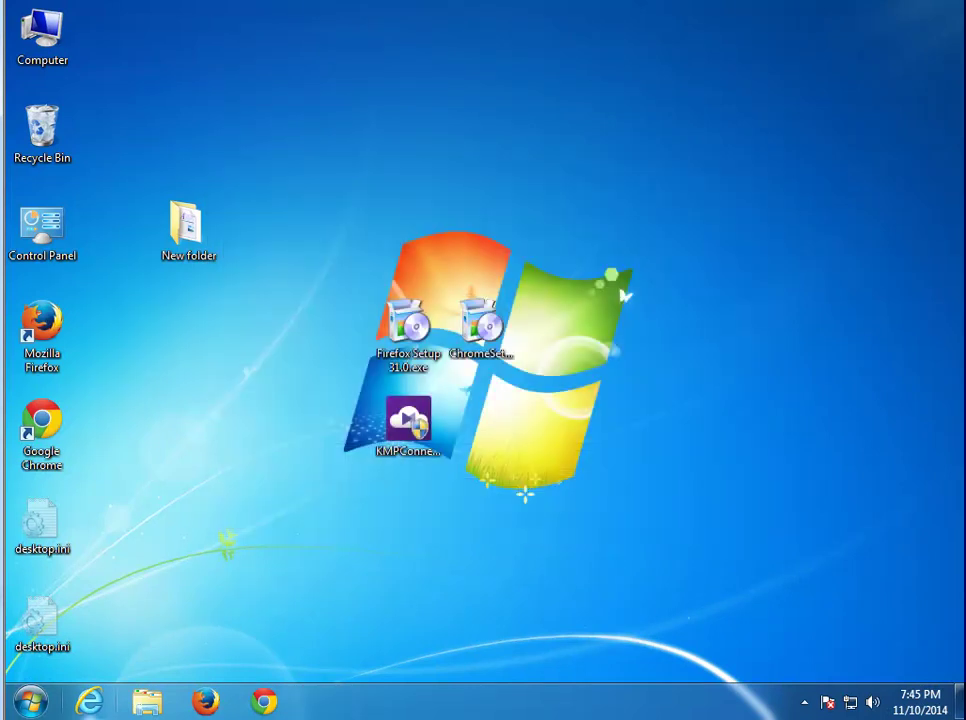
Restart the computer
{"action": "left_click", "coordinate": [32, 706]}
{"action": "left_click", "coordinate": [334, 654]}
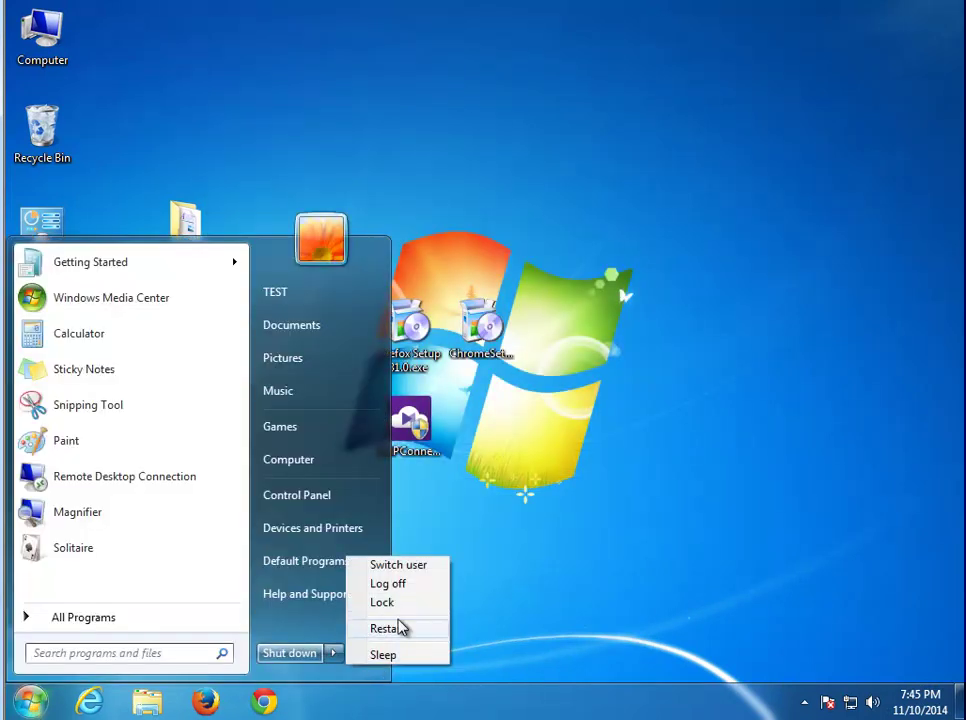
{"action": "left_click", "coordinate": [387, 629]}
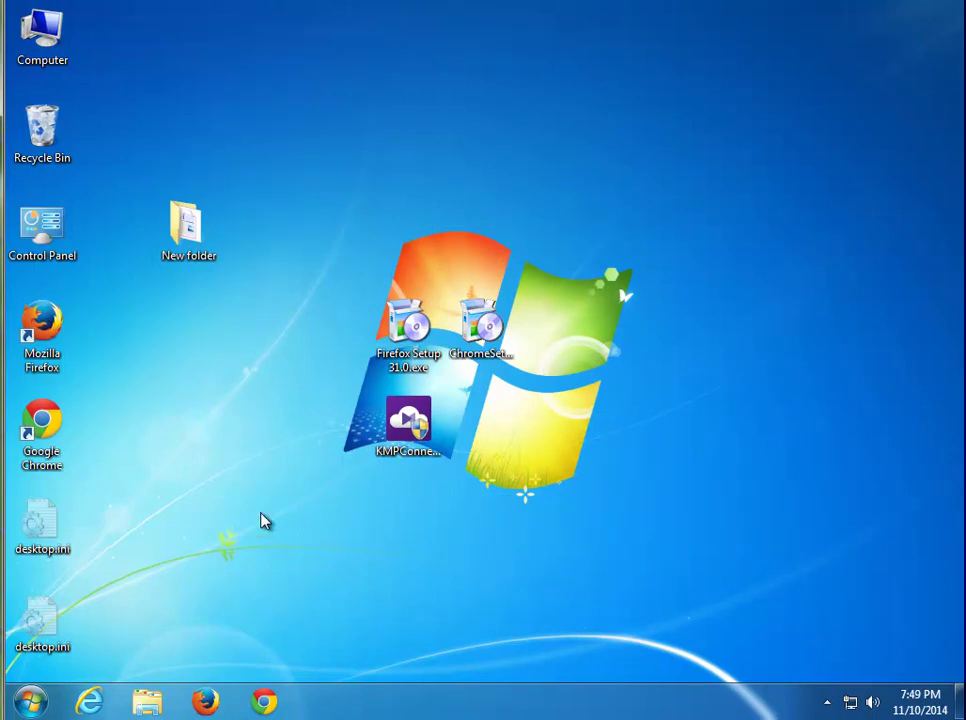
Reopen System Configuration after the reboot, check the startup items for KMPConnect again, and close the window
{"action": "key", "text": "super+r"}
{"action": "left_click", "coordinate": [176, 640]}
{"action": "left_click", "coordinate": [384, 203]}
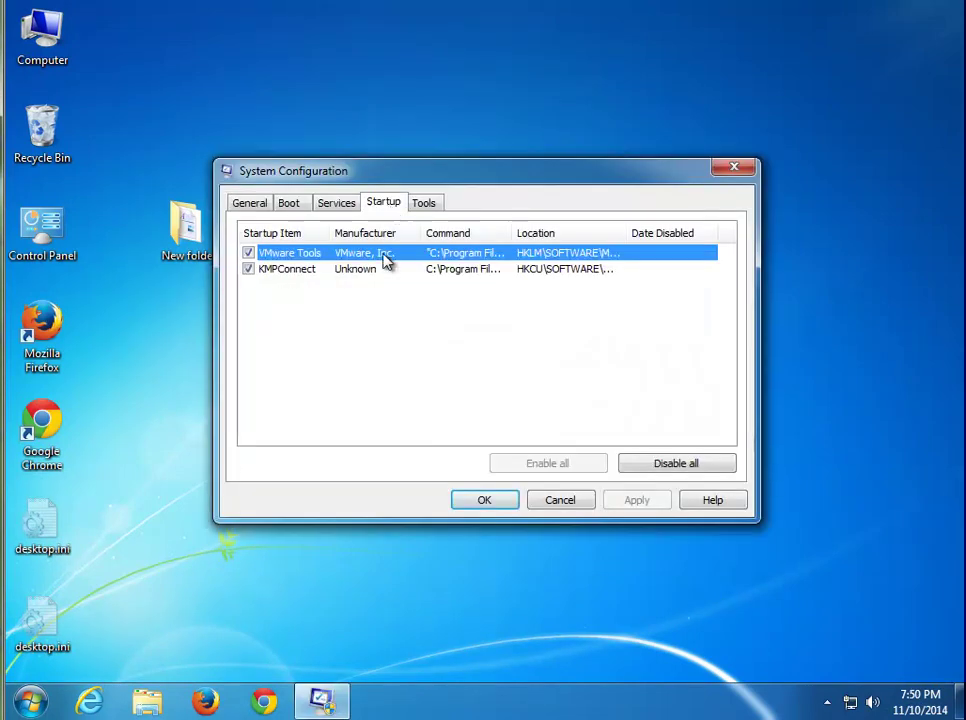
{"action": "left_click", "coordinate": [279, 270]}
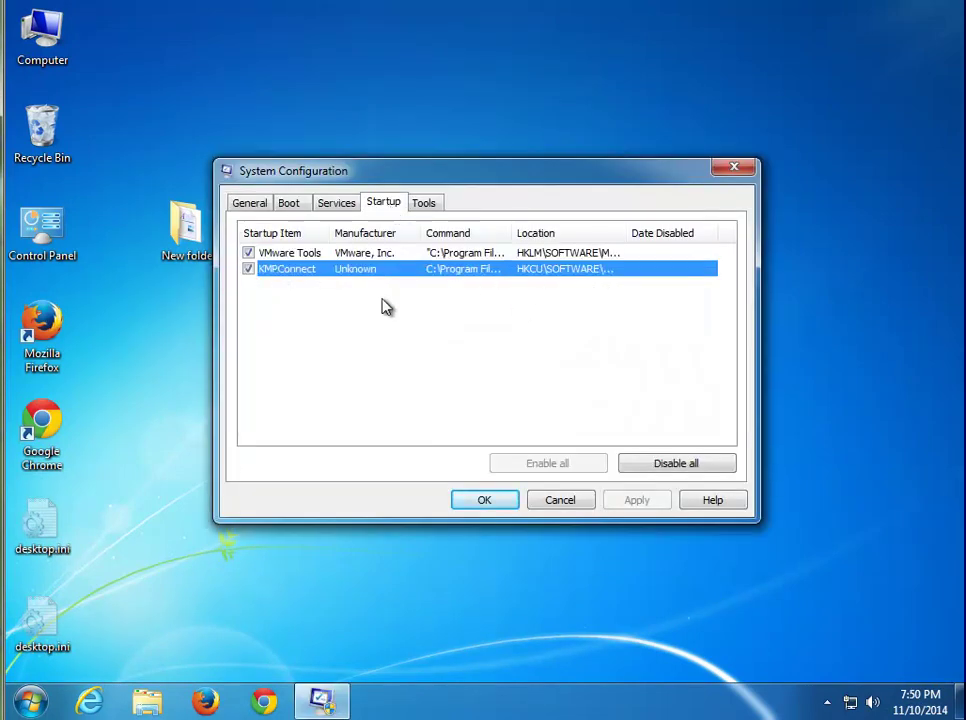
{"action": "left_click", "coordinate": [733, 168]}
Open the Program Files (x86) folder on Local Disk (C:) to check for KMP Connect leftovers
{"action": "double_click", "coordinate": [24, 58]}
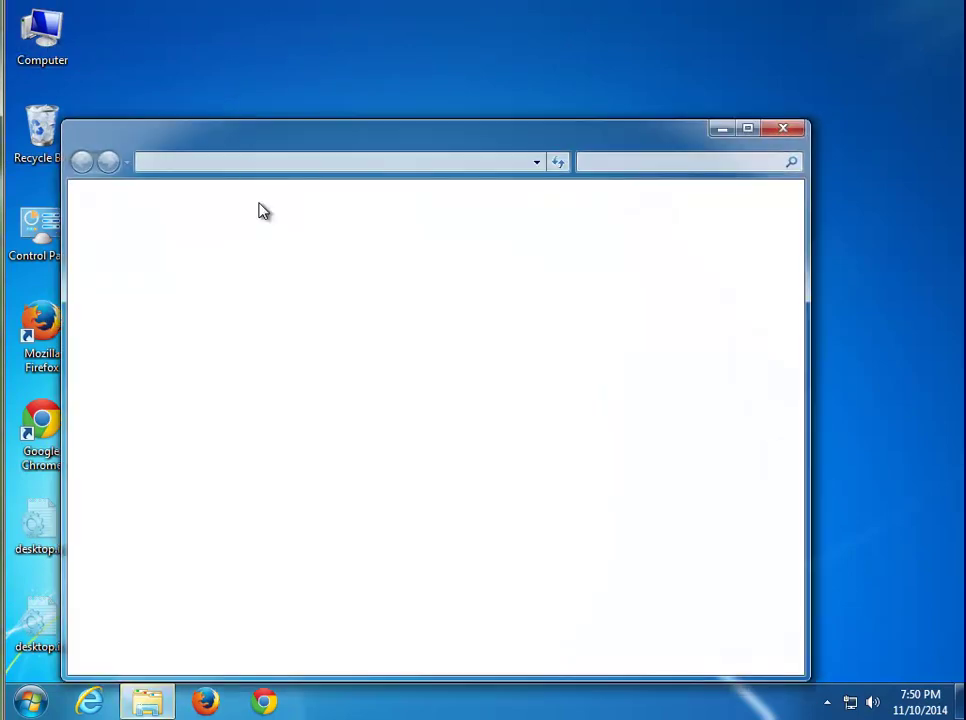
{"action": "left_click", "coordinate": [295, 272]}
{"action": "double_click", "coordinate": [337, 266]}
{"action": "double_click", "coordinate": [313, 345]}
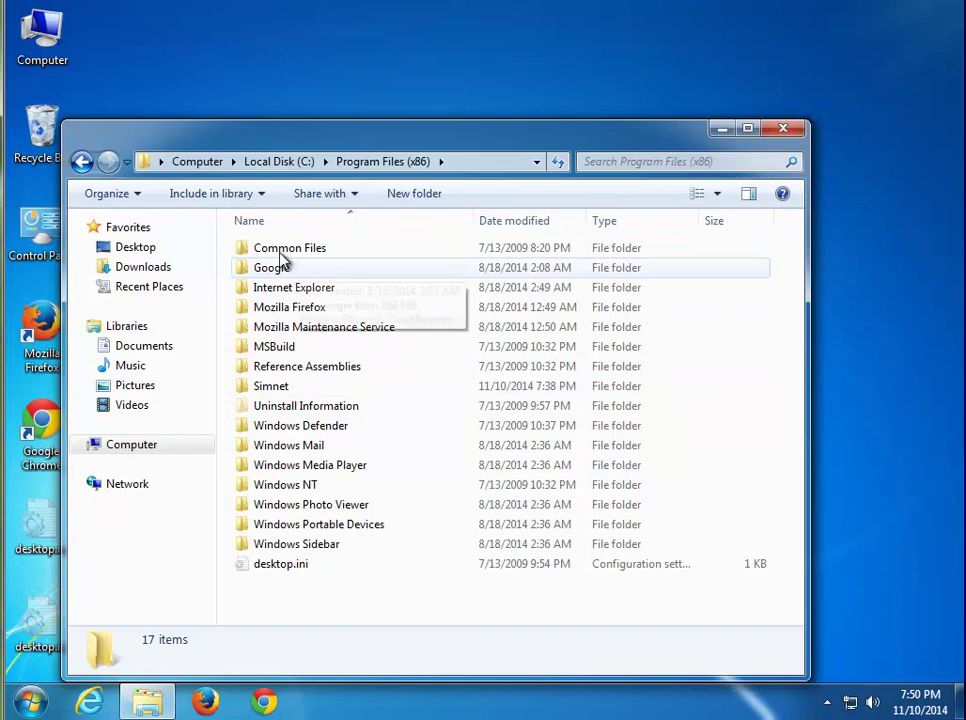
Search the whole computer for the copied name KMPConnect
{"action": "left_click", "coordinate": [129, 448]}
{"action": "left_click", "coordinate": [595, 163]}
{"action": "right_click", "coordinate": [586, 160]}
{"action": "left_click", "coordinate": [628, 210]}
{"action": "key", "text": "super"}
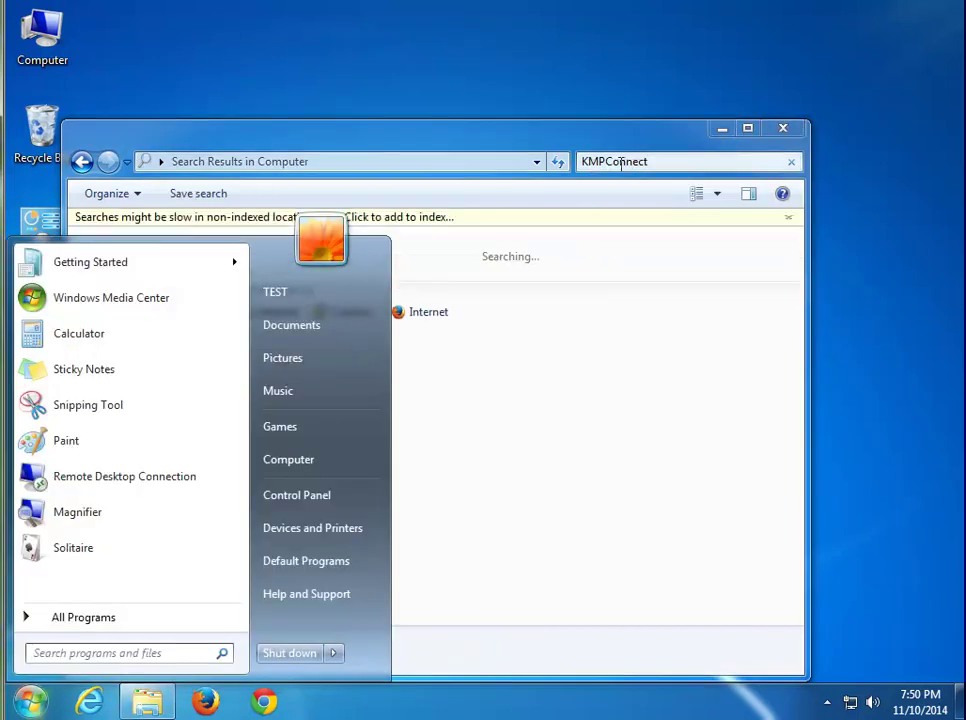
Change the search term to "KMP Connect" with a space and run the search
{"action": "left_click", "coordinate": [620, 163]}
{"action": "key", "text": "super+c"}
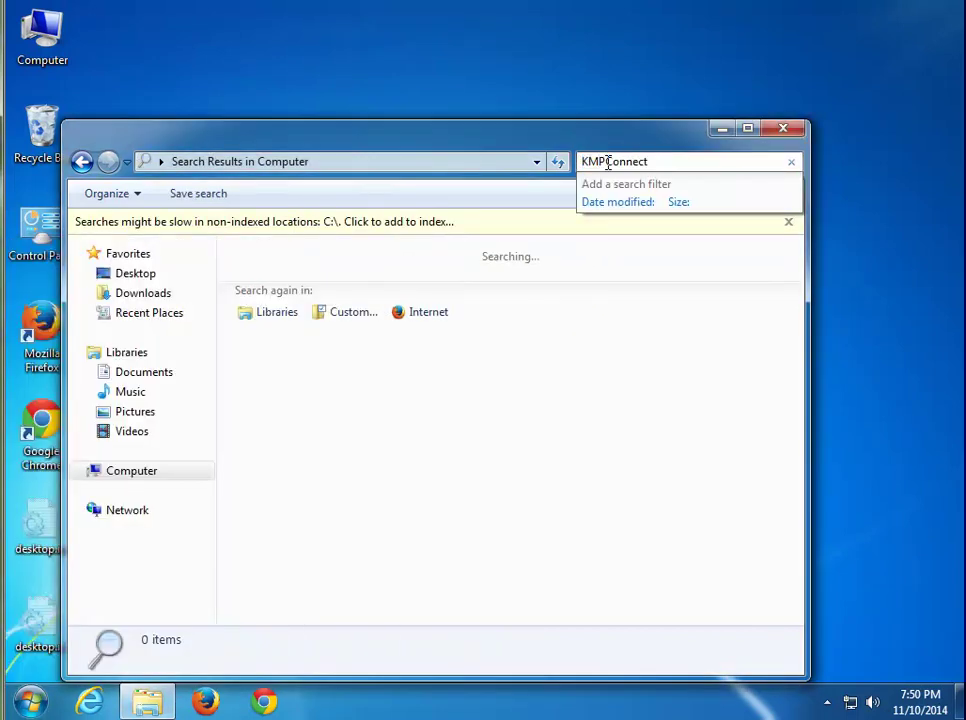
{"action": "left_click", "coordinate": [668, 161]}
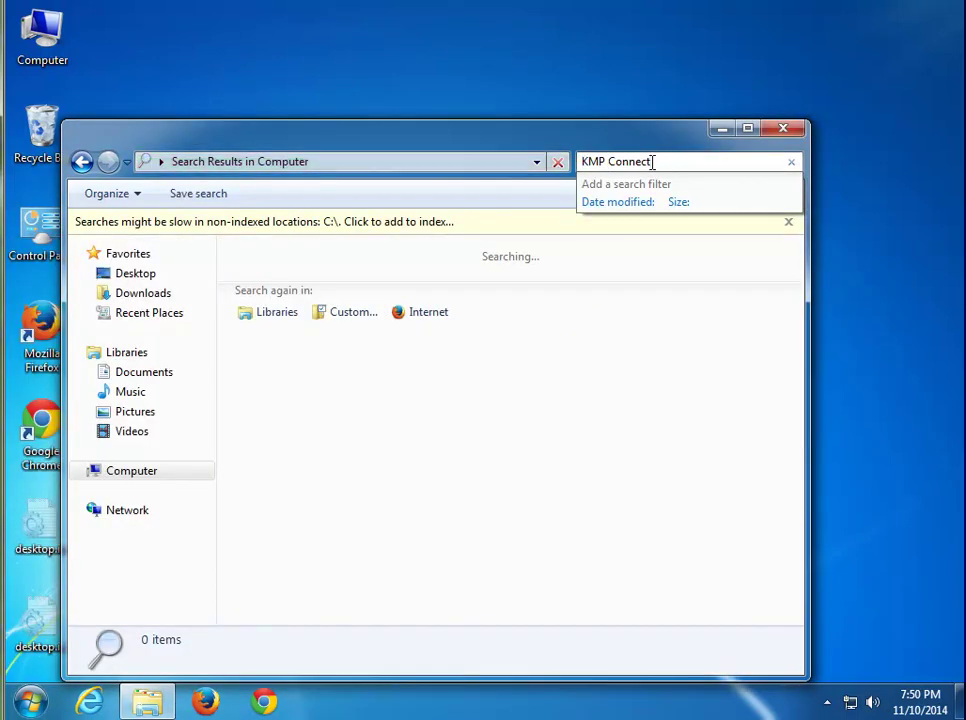
{"action": "key", "text": "Return"}
Open a second Computer window and search it for KMPConnect using the copied name
{"action": "double_click", "coordinate": [44, 38]}
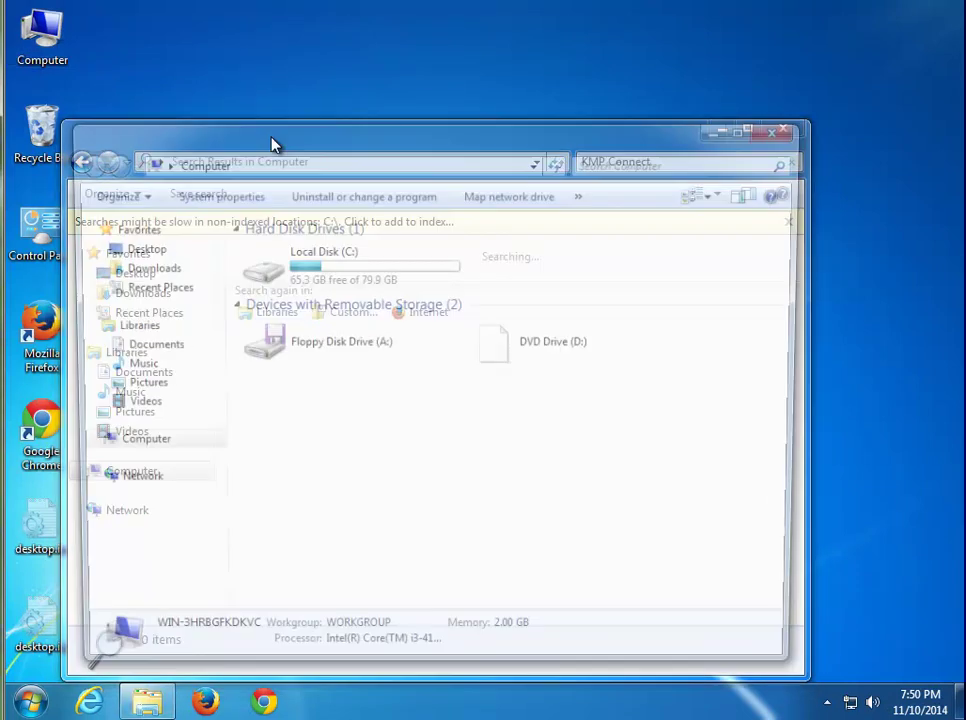
{"action": "right_click", "coordinate": [598, 163]}
{"action": "left_click", "coordinate": [637, 211]}
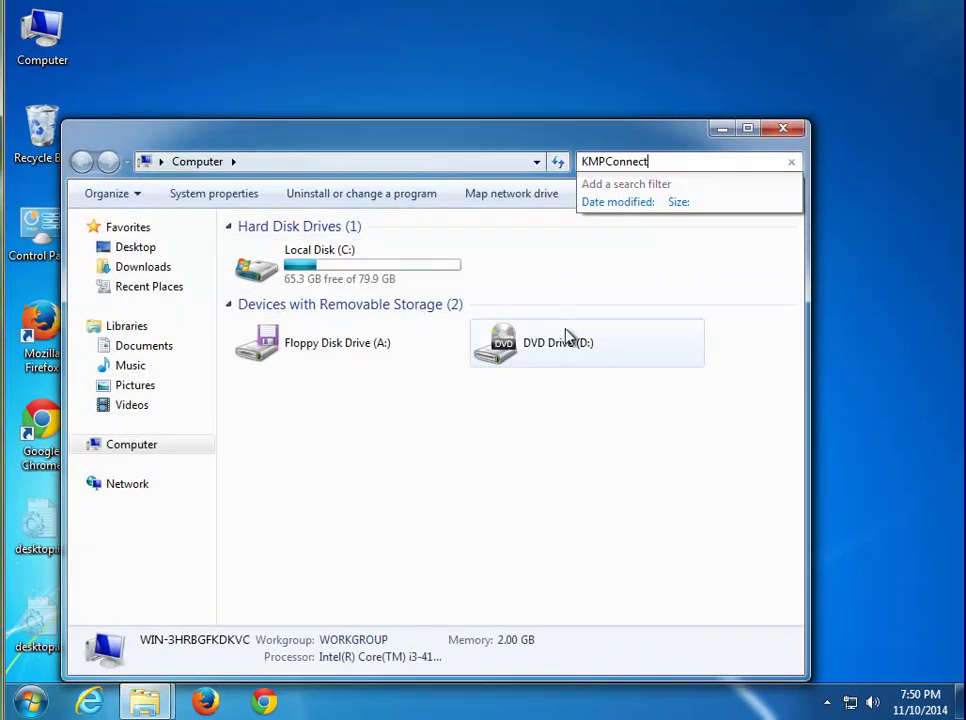
Run REGEDIT and allow Registry Editor to make changes to the computer
{"action": "key", "text": "super+r"}
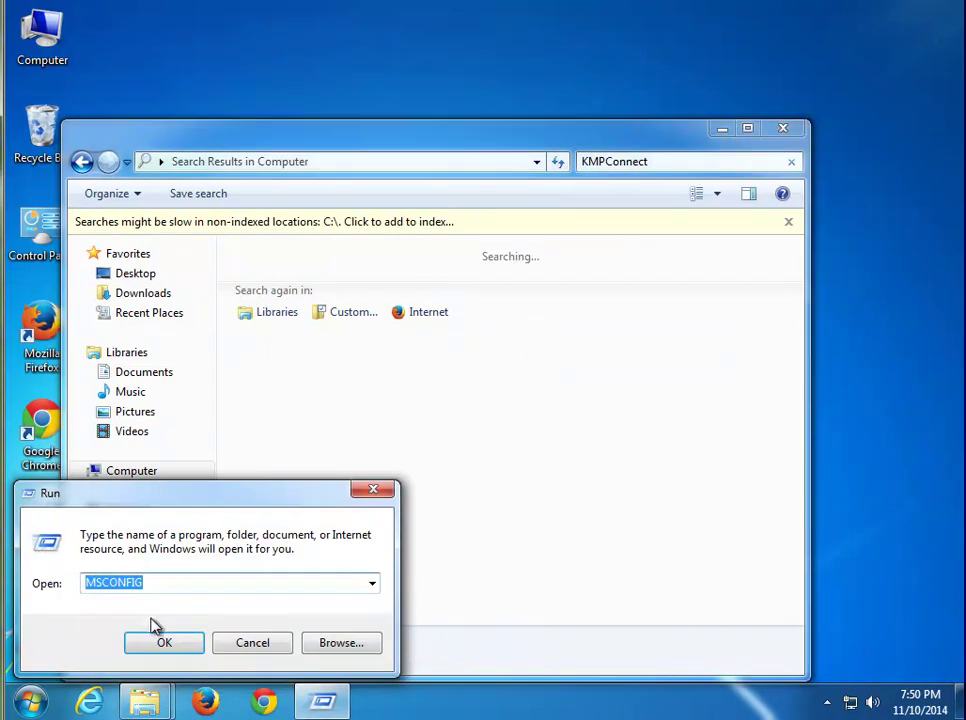
{"action": "left_click", "coordinate": [188, 642]}
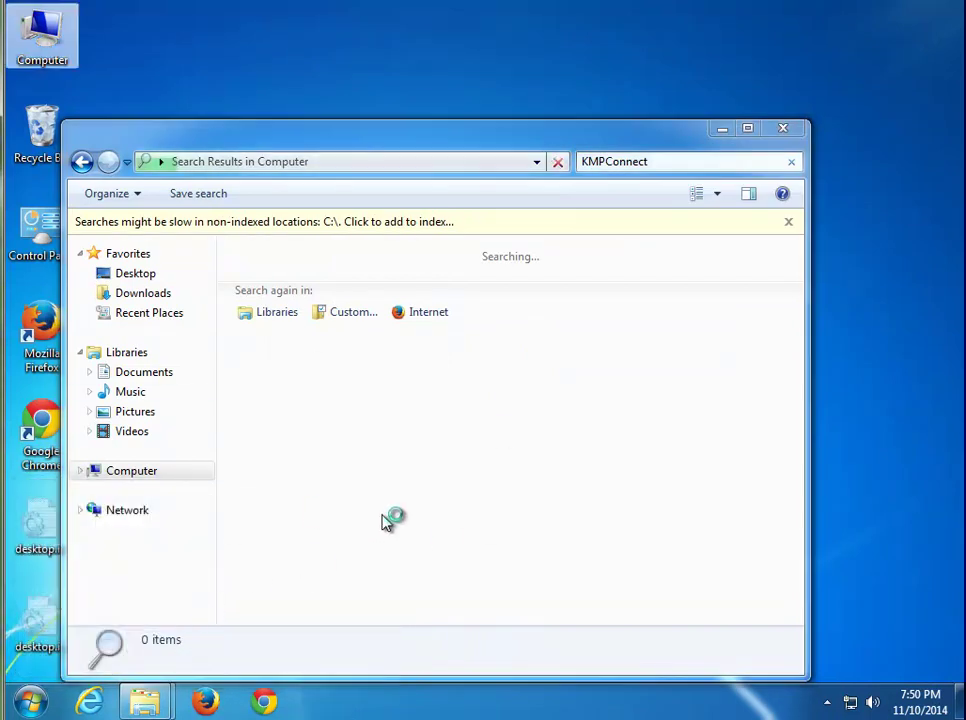
{"action": "key", "text": "super+r"}
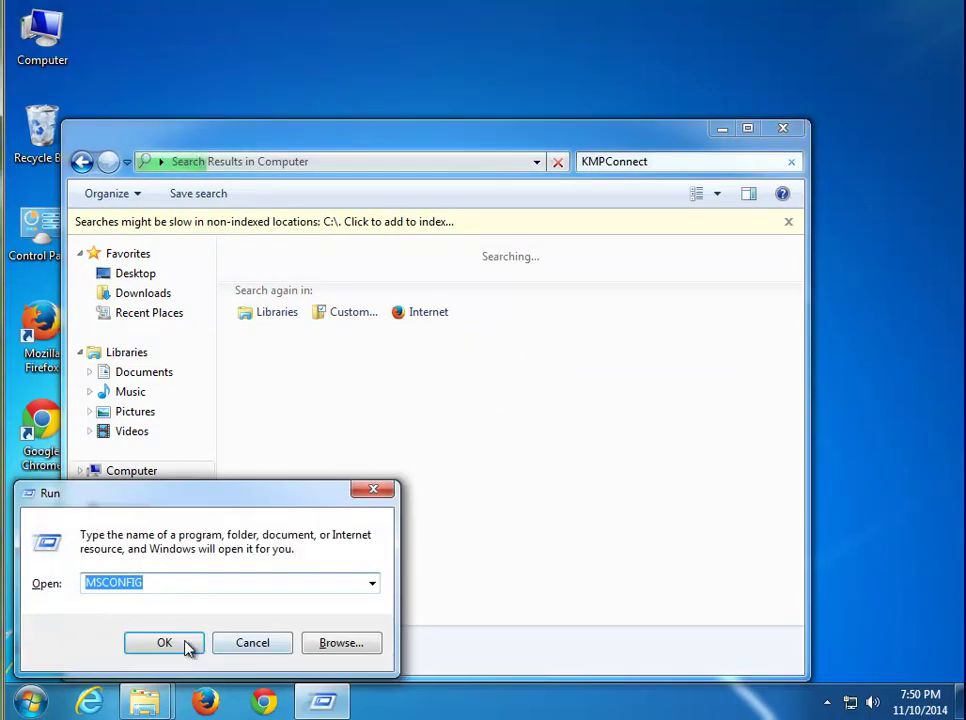
{"action": "key", "text": "Down"}
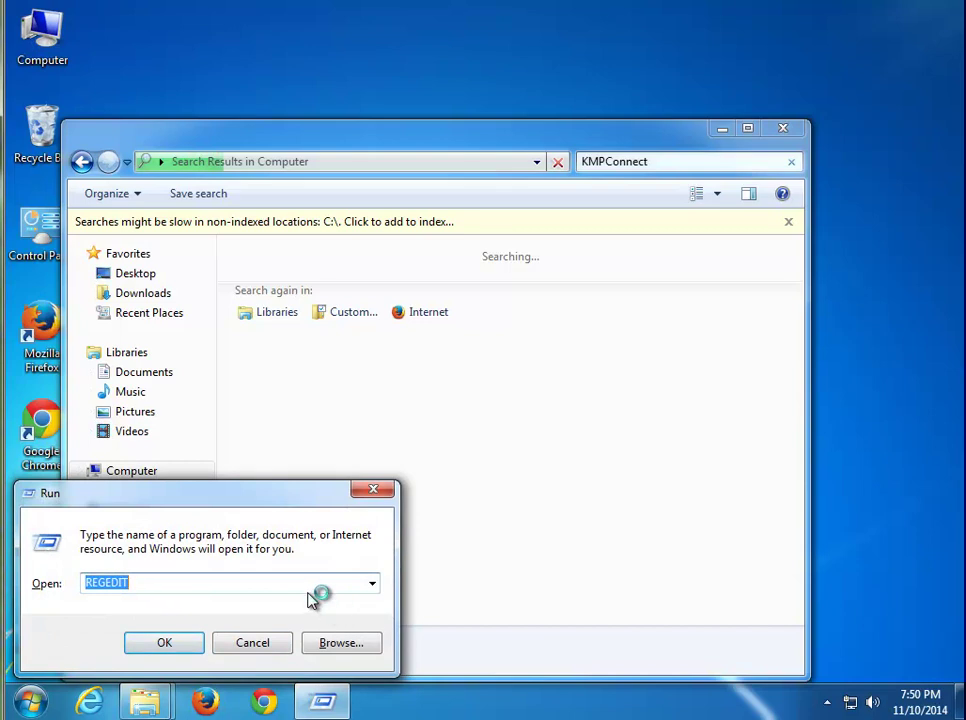
{"action": "left_click", "coordinate": [164, 642]}
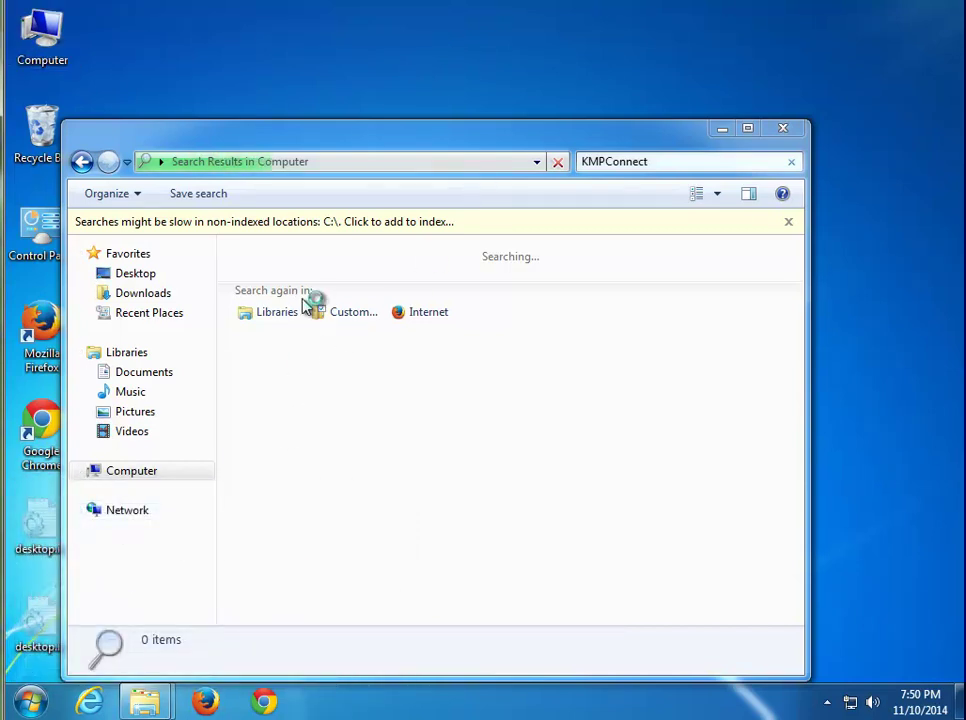
{"action": "left_click", "coordinate": [576, 505]}
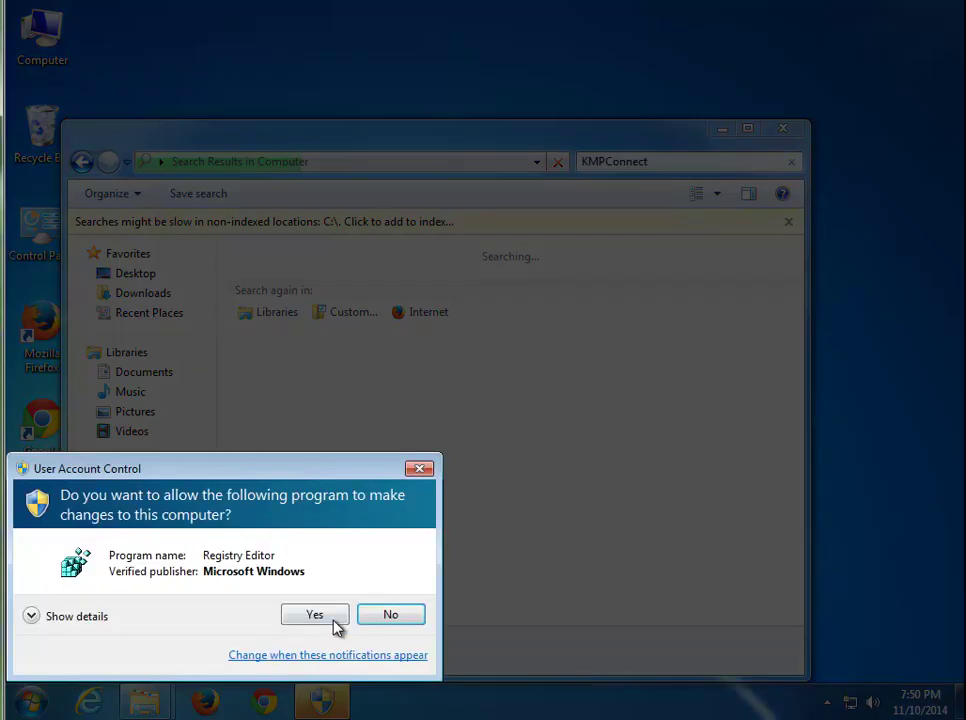
{"action": "left_click", "coordinate": [334, 614]}
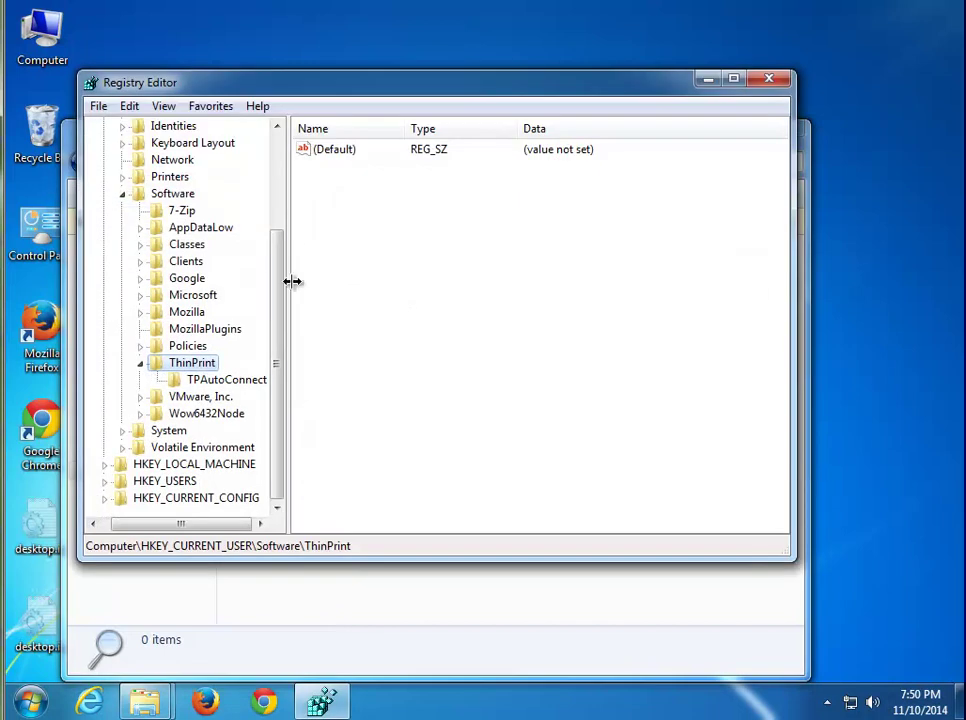
Search the whole registry from the Computer root for the copied name KMPConnect
{"action": "scroll", "coordinate": [275, 392], "scroll_direction": "up", "scroll_amount": 3}
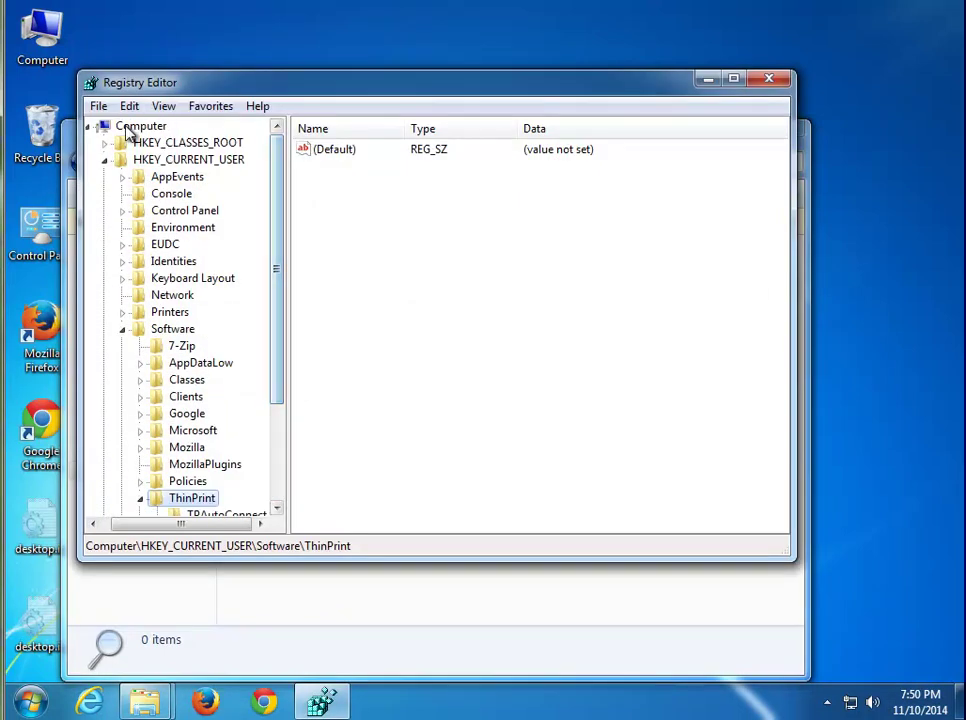
{"action": "left_click", "coordinate": [136, 126]}
{"action": "key", "text": "ctrl+f"}
{"action": "key", "text": "ctrl+v"}
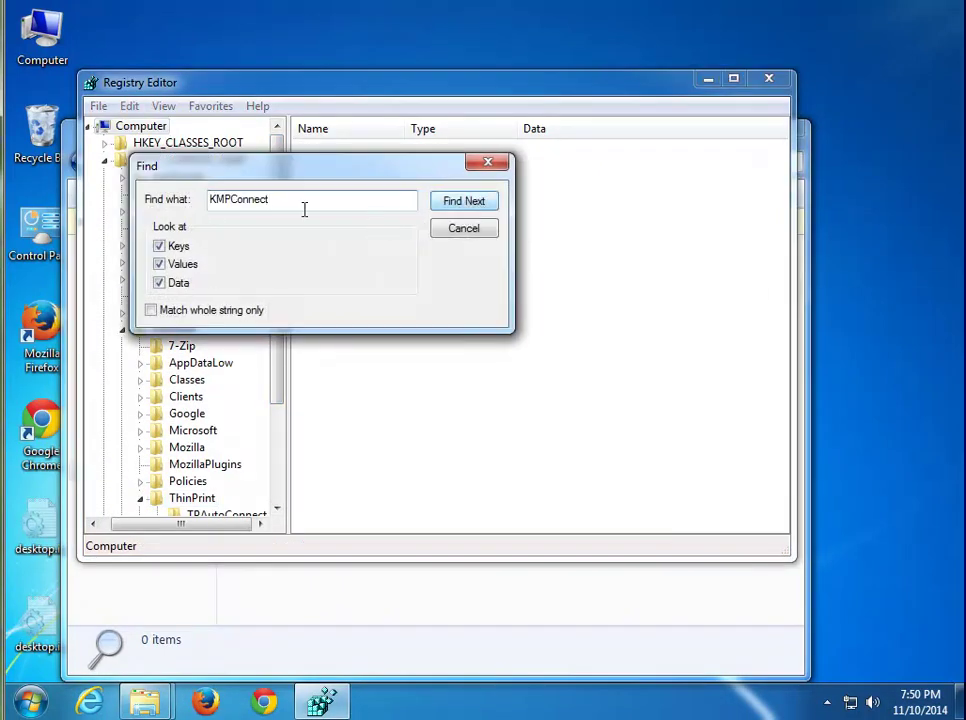
{"action": "left_click", "coordinate": [449, 204]}
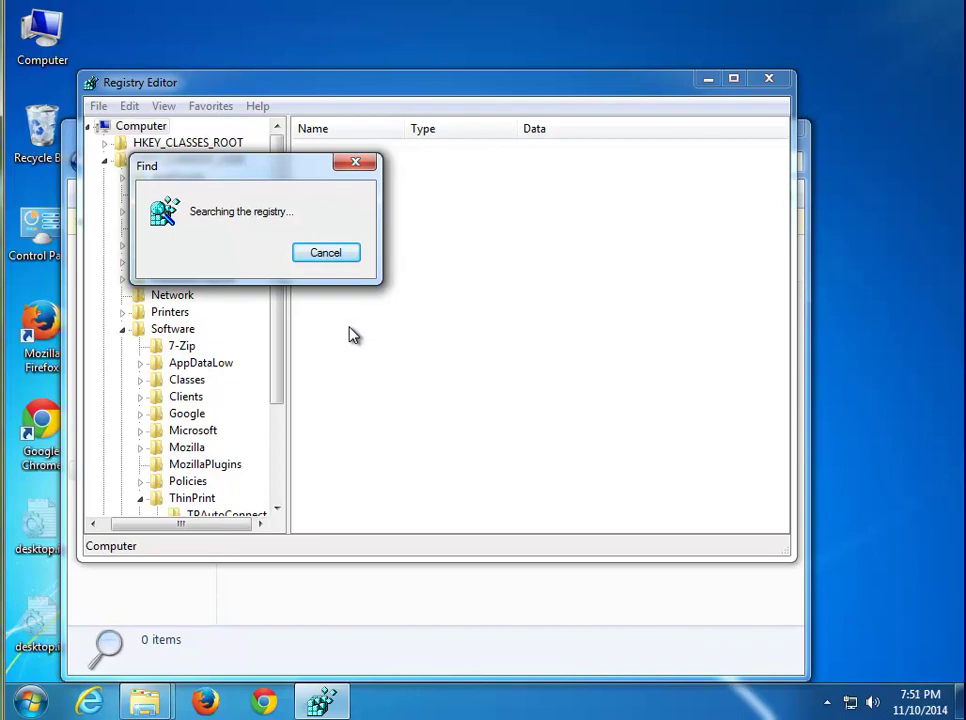
Run MSCONFIG and show the list of startup items in System Configuration
{"action": "left_click", "coordinate": [426, 645]}
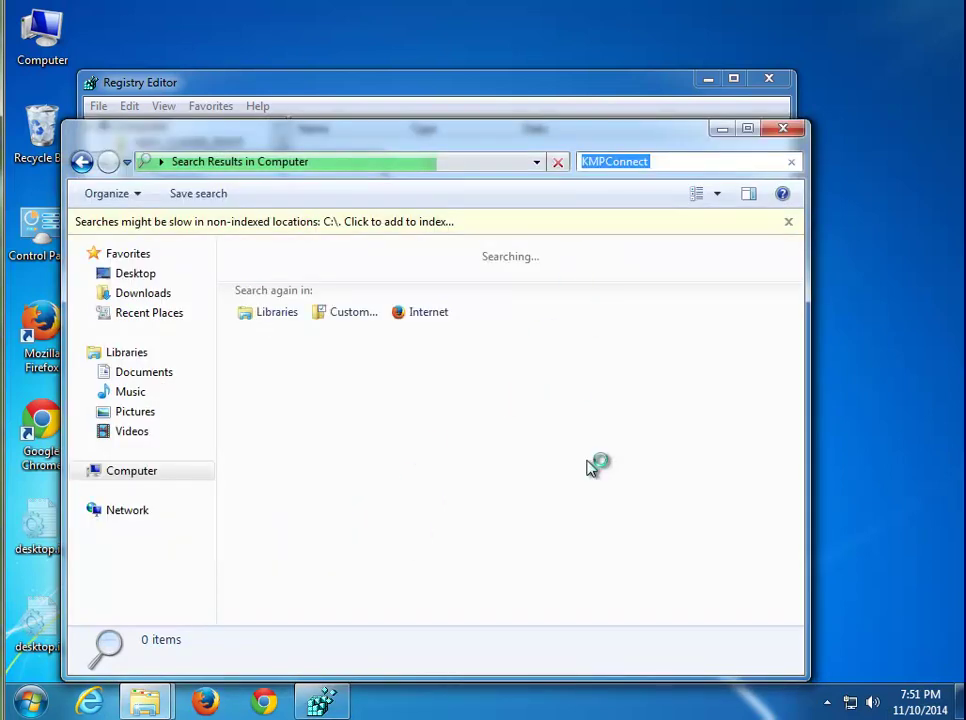
{"action": "left_click_drag", "start_coordinate": [145, 703], "coordinate": [318, 710]}
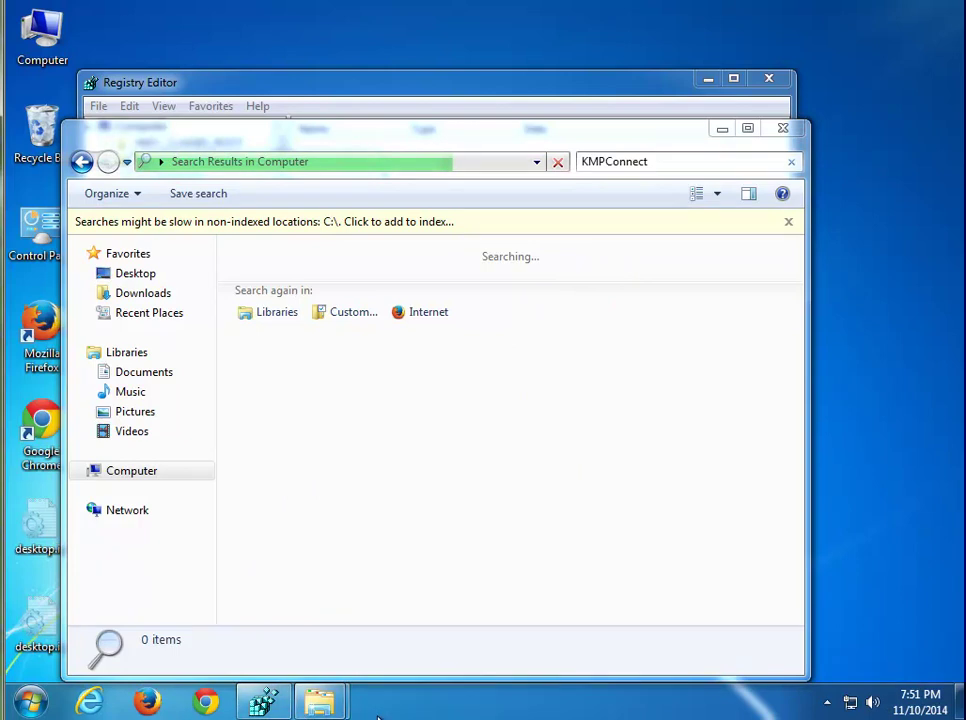
{"action": "key", "text": "super+r"}
{"action": "left_click", "coordinate": [372, 583]}
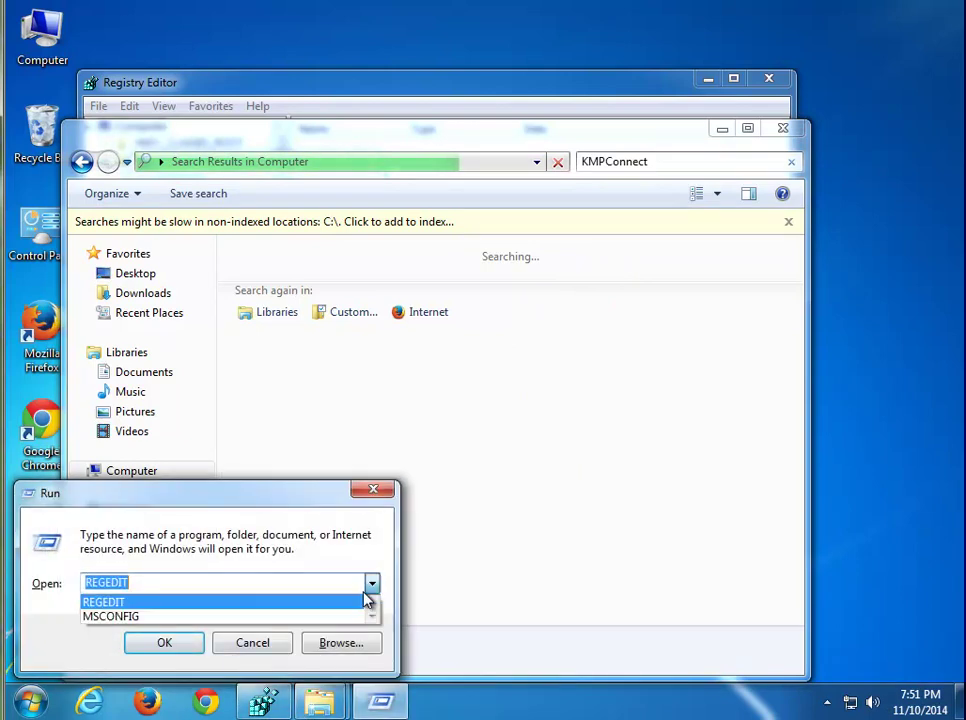
{"action": "left_click", "coordinate": [280, 621]}
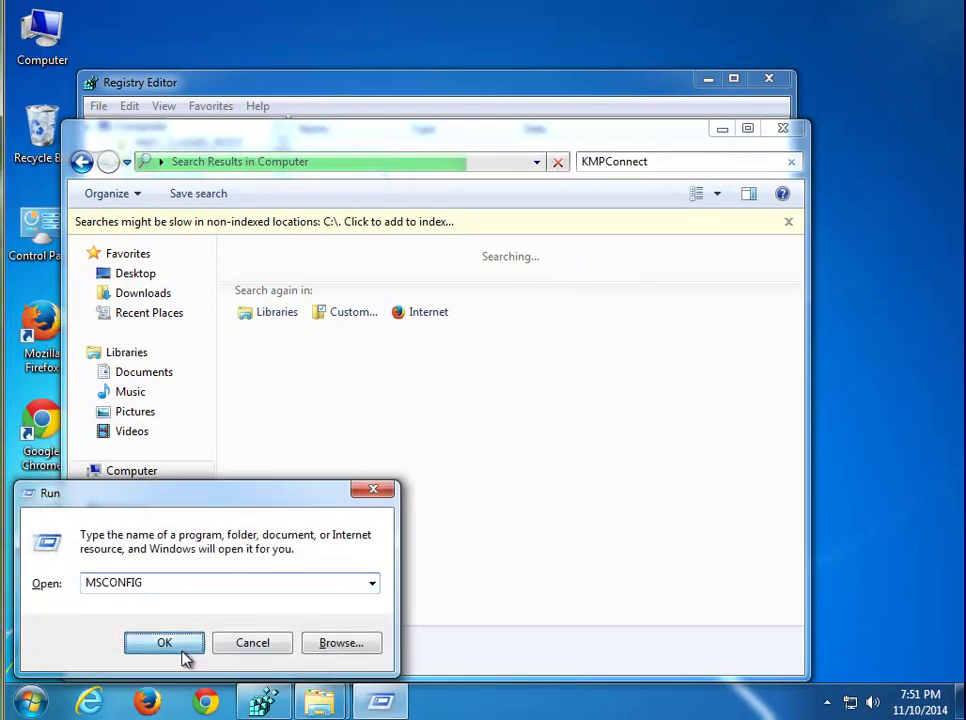
{"action": "left_click", "coordinate": [185, 651]}
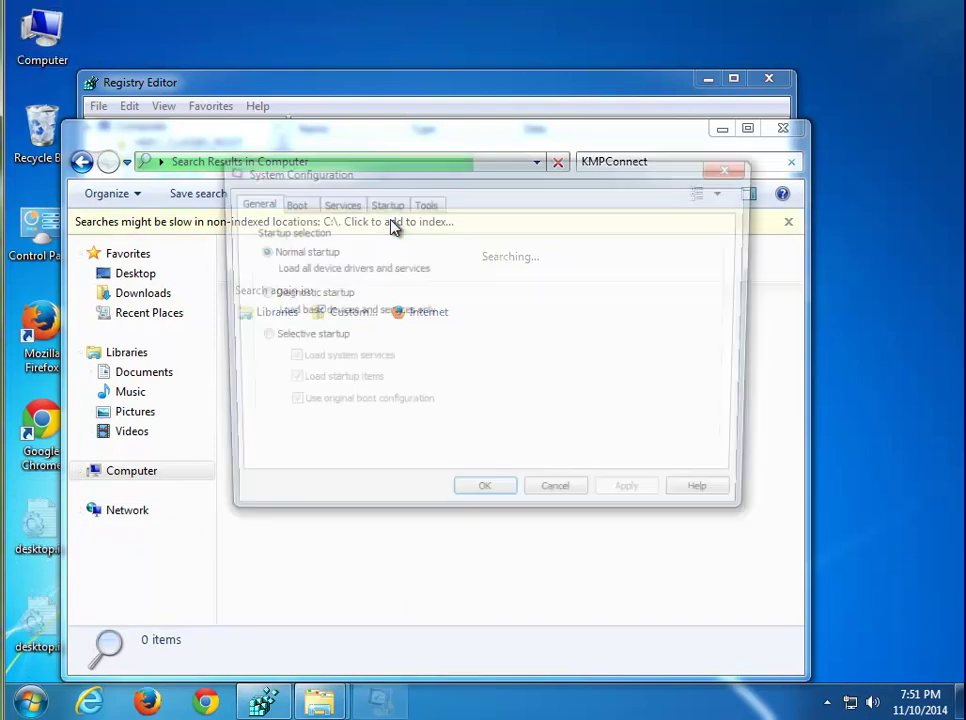
{"action": "left_click", "coordinate": [383, 202]}
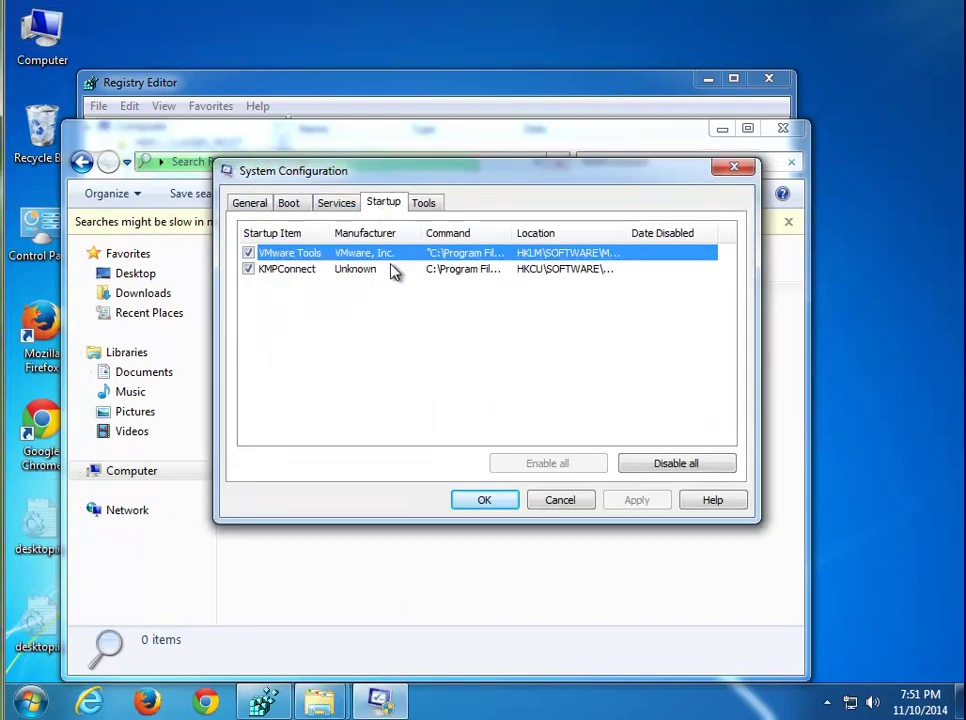
Widen the Location and Command columns of the startup list to read the KMPConnect entry's full registry location and file path
{"action": "left_click_drag", "start_coordinate": [628, 234], "coordinate": [713, 232]}
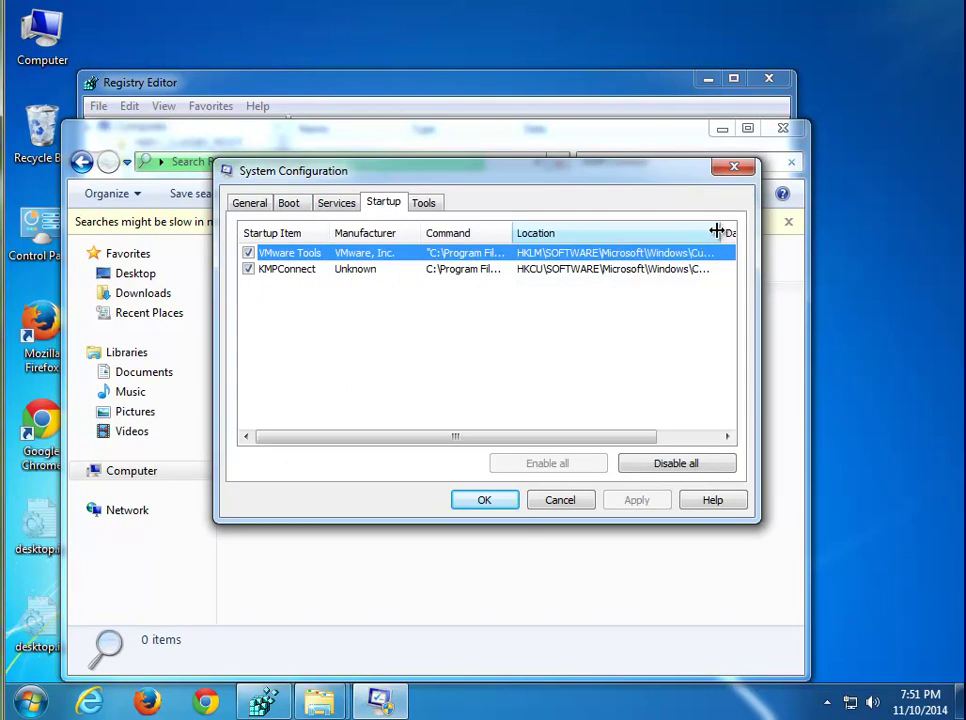
{"action": "left_click_drag", "start_coordinate": [623, 440], "coordinate": [707, 354]}
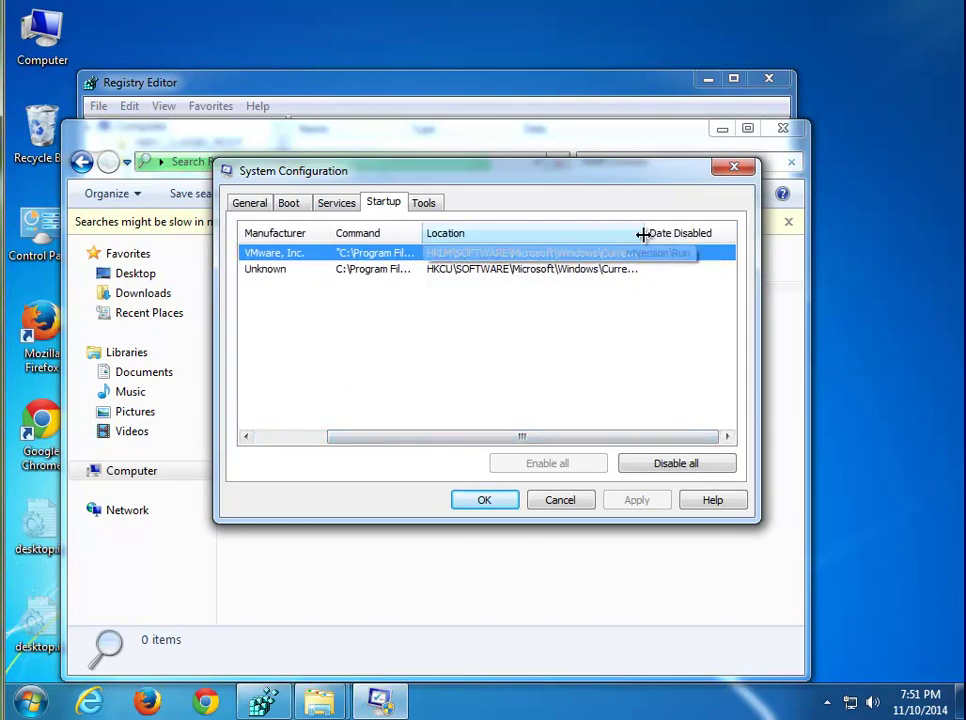
{"action": "left_click_drag", "start_coordinate": [643, 234], "coordinate": [731, 232]}
{"action": "left_click", "coordinate": [552, 270]}
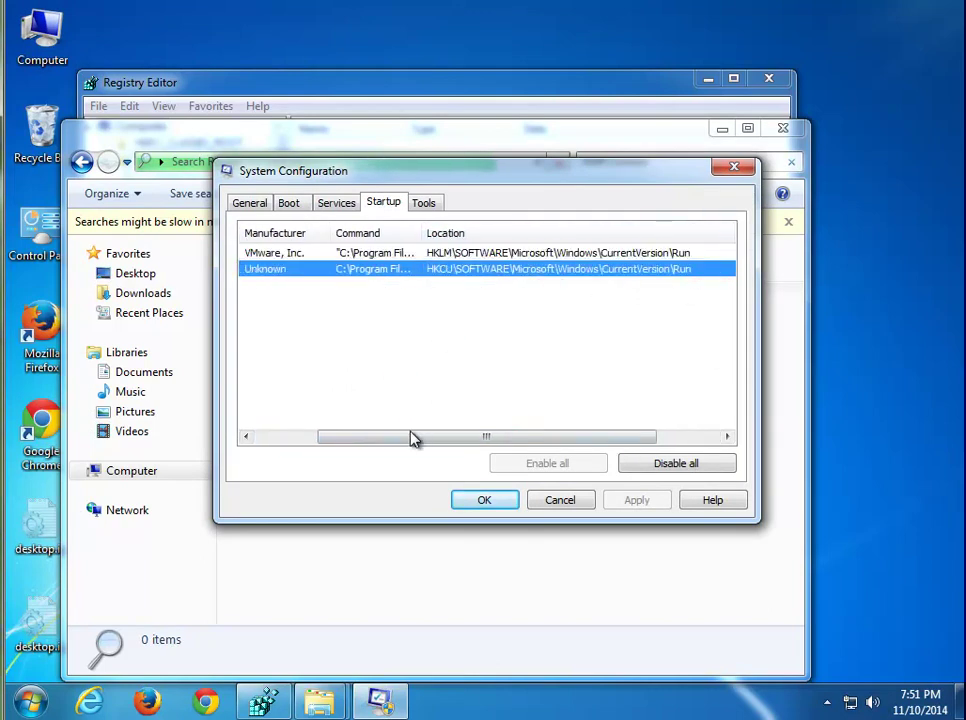
{"action": "left_click_drag", "start_coordinate": [438, 235], "coordinate": [605, 228]}
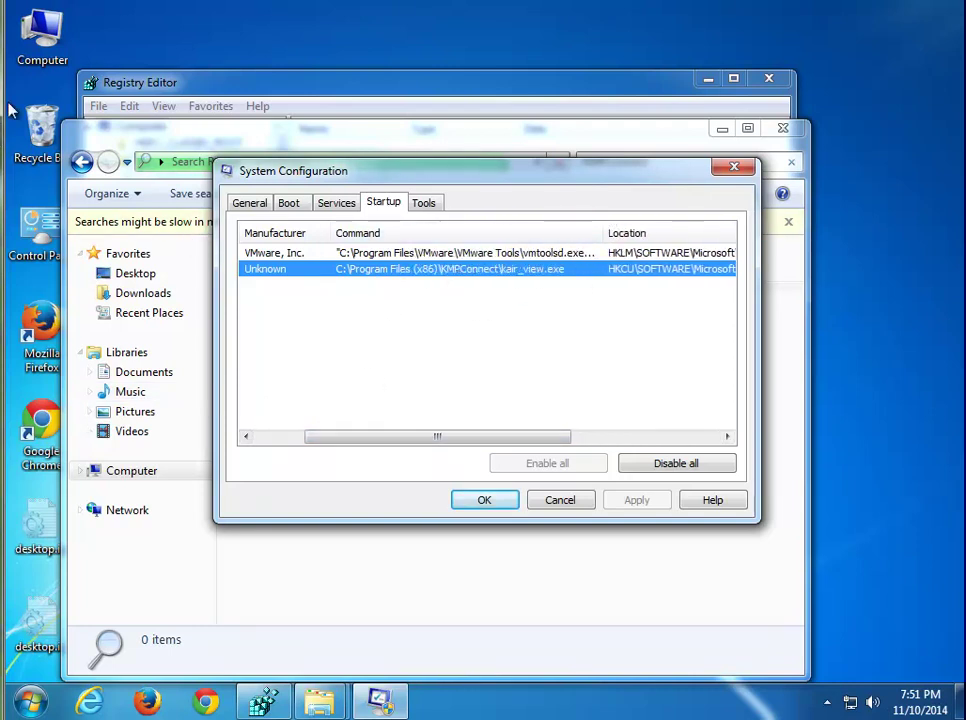
Open the Program Files (x86) folder on Local Disk (C:) in a new Computer window
{"action": "double_click", "coordinate": [43, 40]}
{"action": "double_click", "coordinate": [328, 268]}
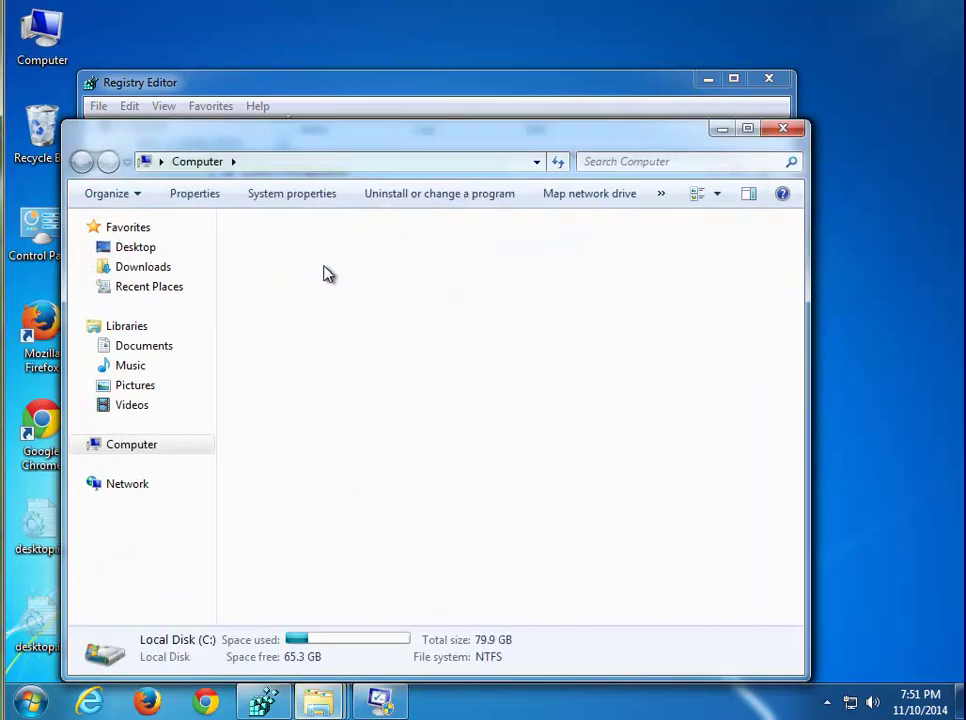
{"action": "double_click", "coordinate": [310, 347]}
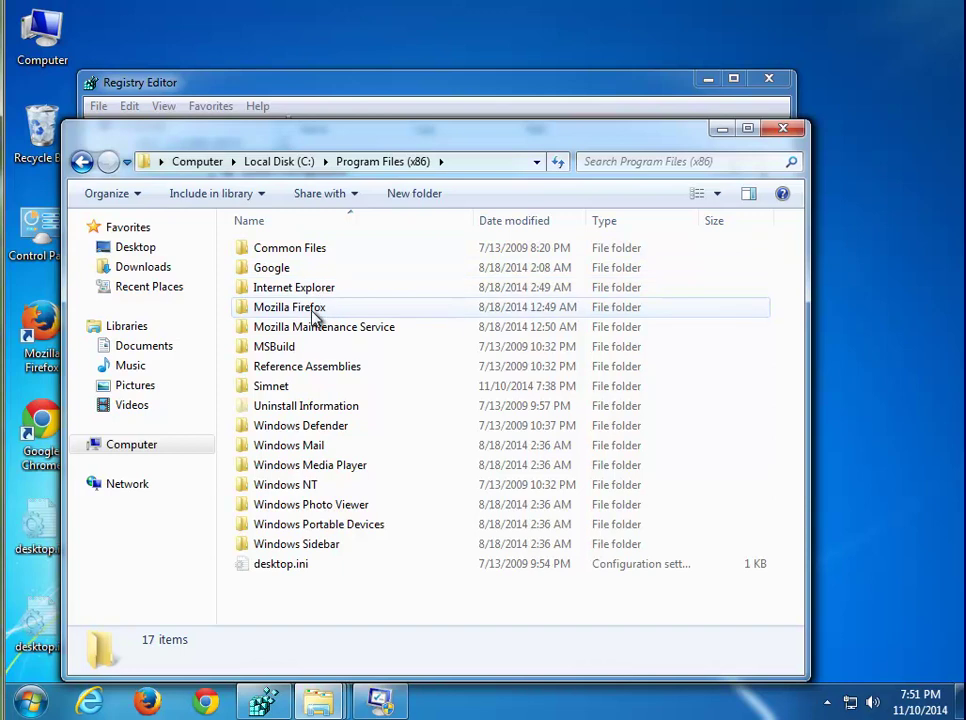
Sort Program Files (x86) by date modified with the newest folders first, and check inside the Simnet folder
{"action": "left_click", "coordinate": [548, 222]}
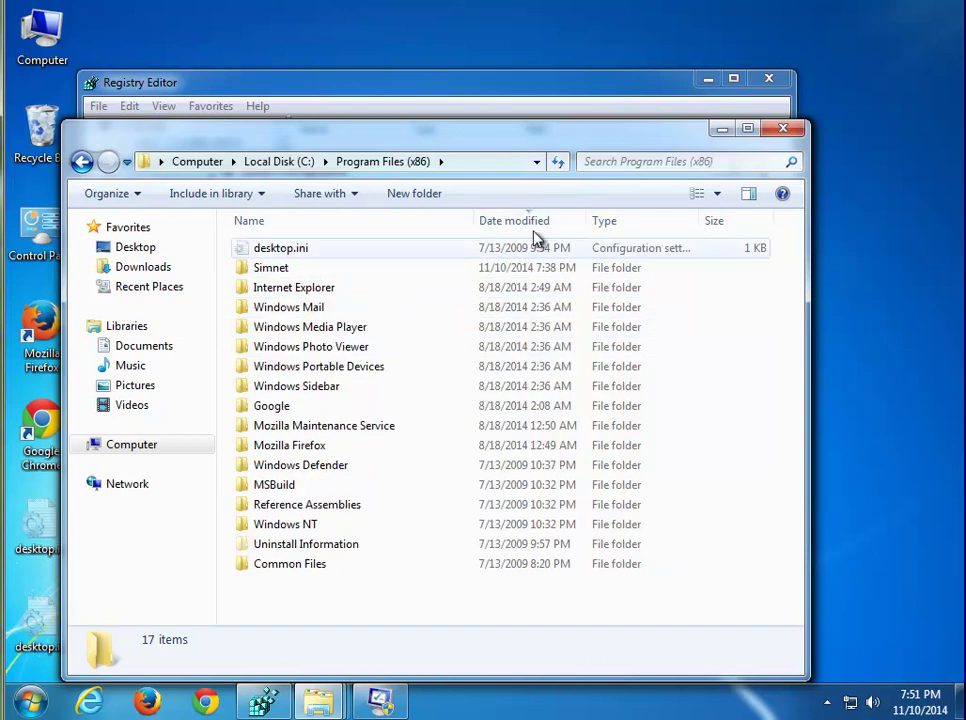
{"action": "left_click", "coordinate": [542, 219]}
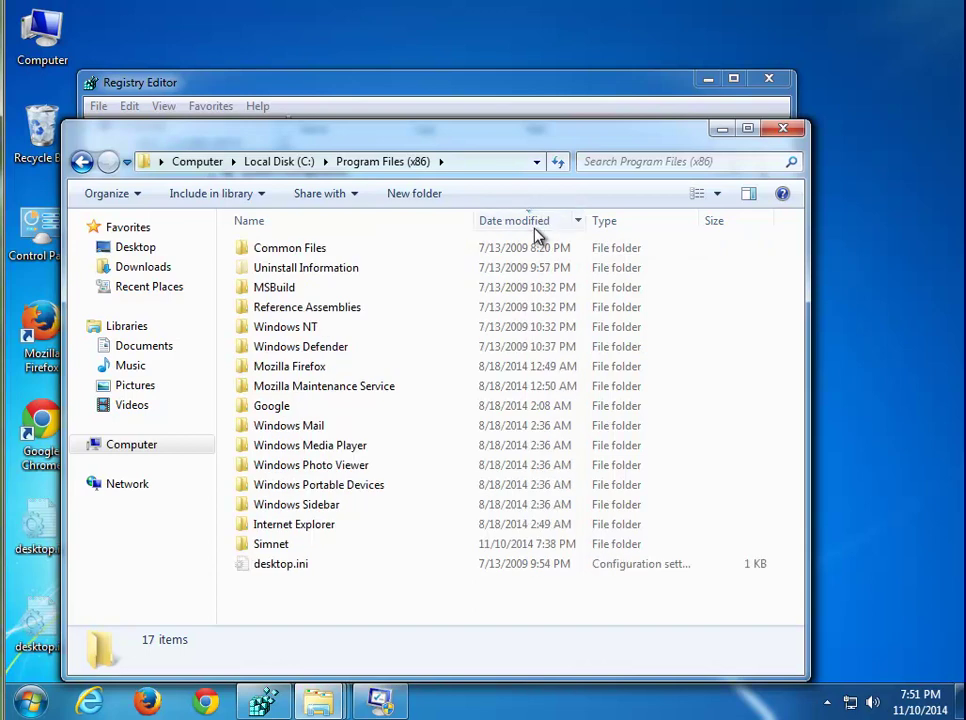
{"action": "left_click", "coordinate": [535, 222]}
{"action": "double_click", "coordinate": [264, 268]}
{"action": "key", "text": "BackSpace"}
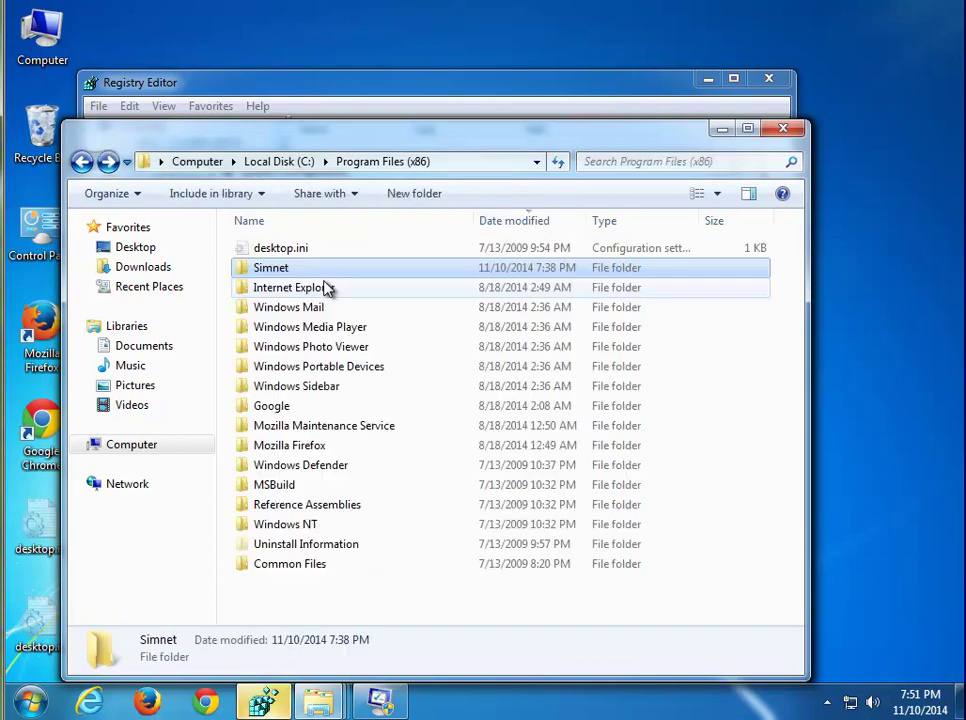
{"action": "left_click", "coordinate": [306, 292]}
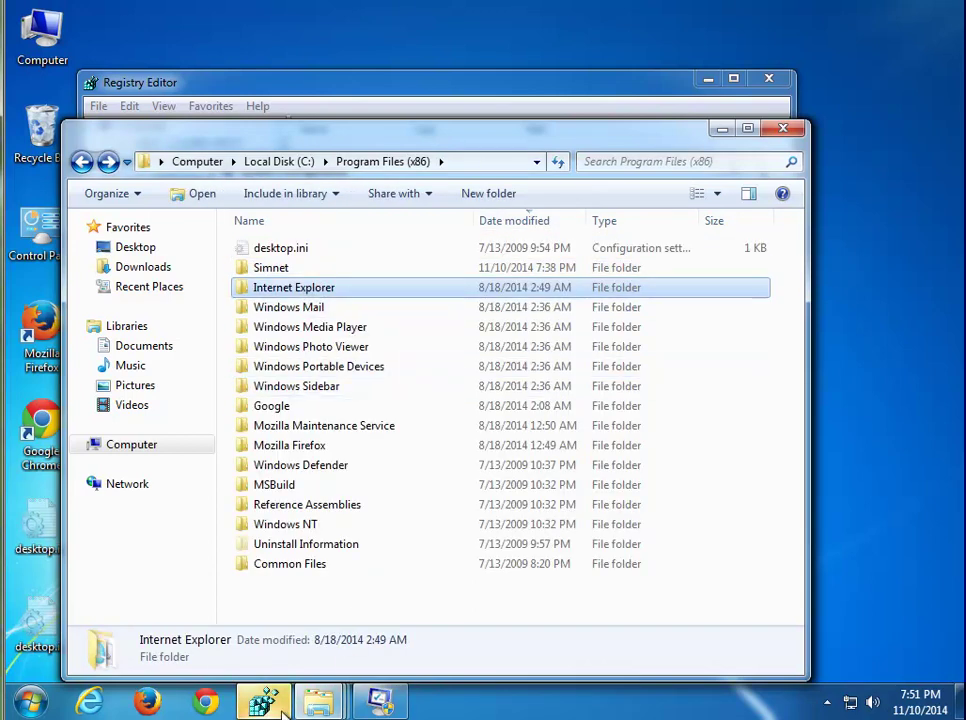
Return to Registry Editor, close the finished search and search the registry for KMPlayer
{"action": "left_click", "coordinate": [264, 703]}
{"action": "left_click", "coordinate": [603, 347]}
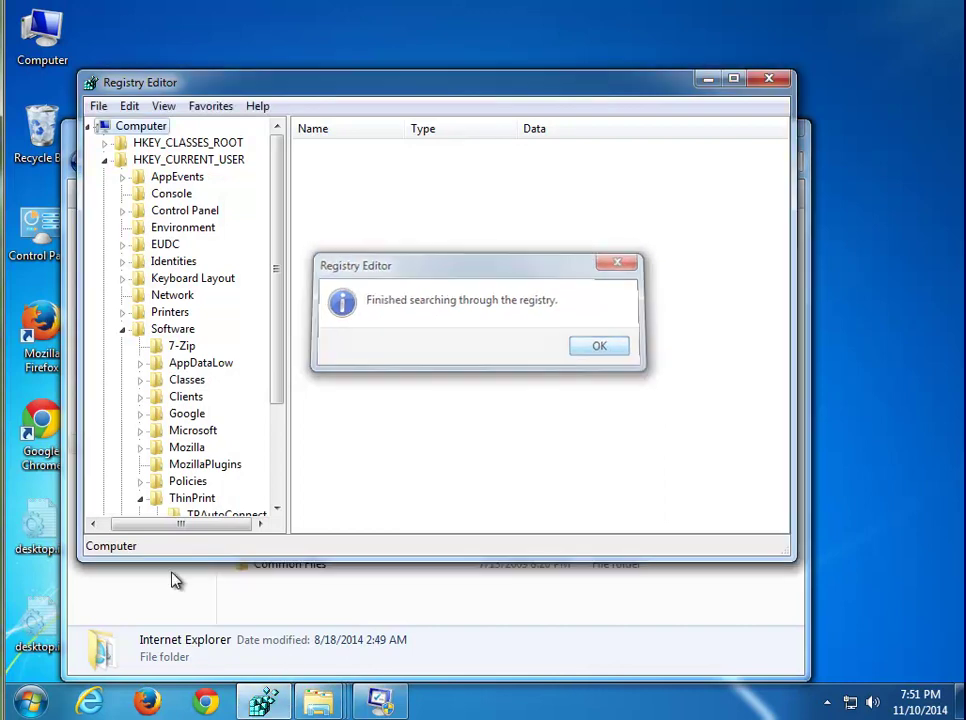
{"action": "left_click", "coordinate": [147, 519]}
{"action": "key", "text": "ctrl+f"}
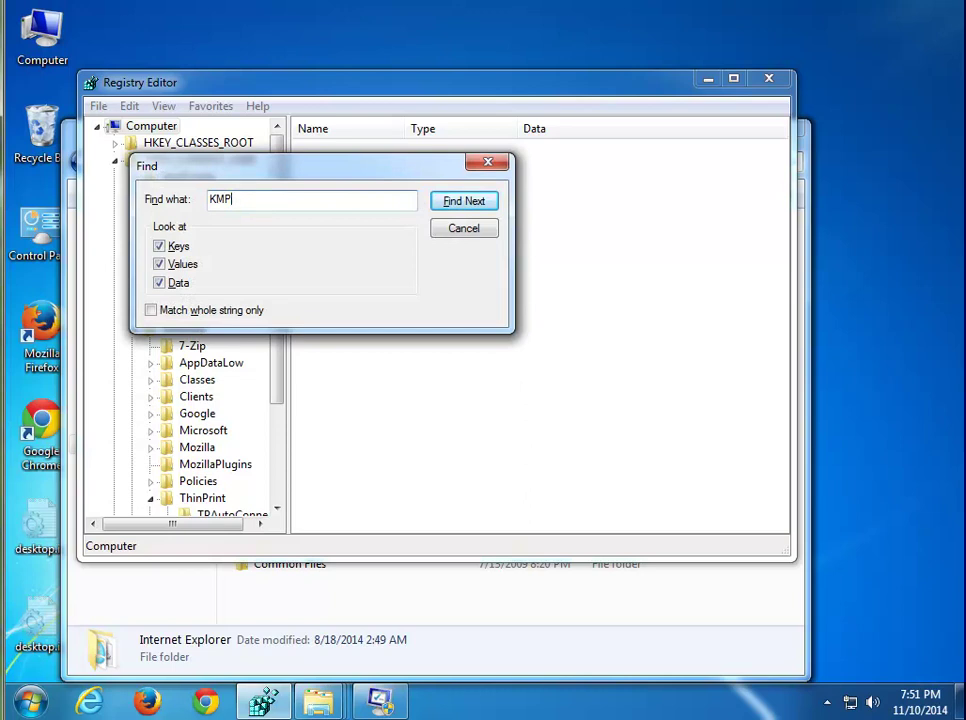
{"action": "type", "text": "KMPlayer"}
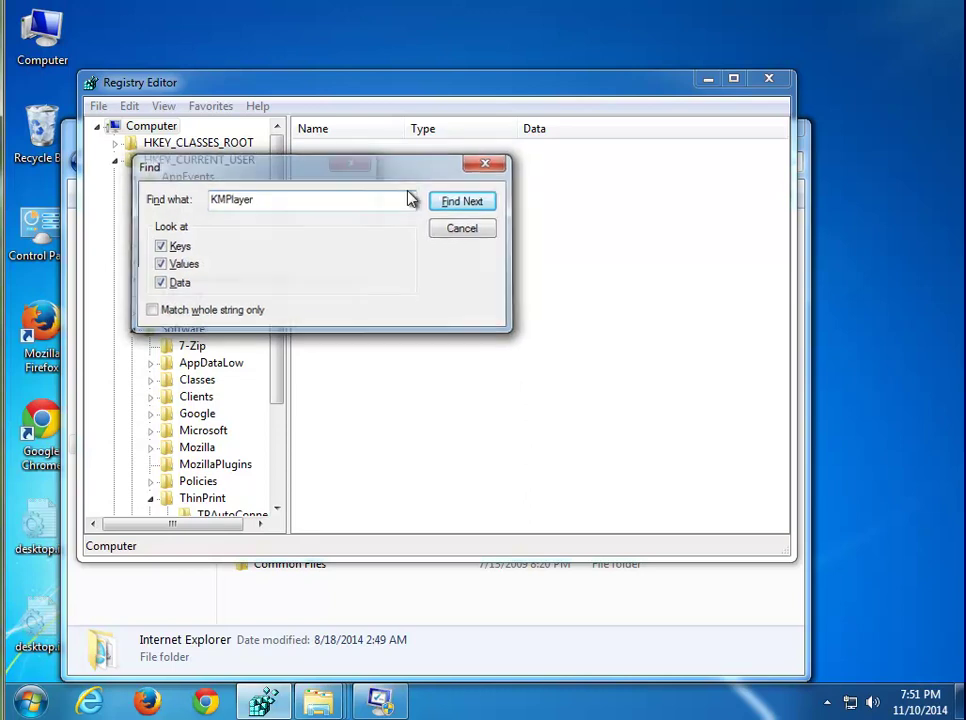
{"action": "key", "text": "Return"}
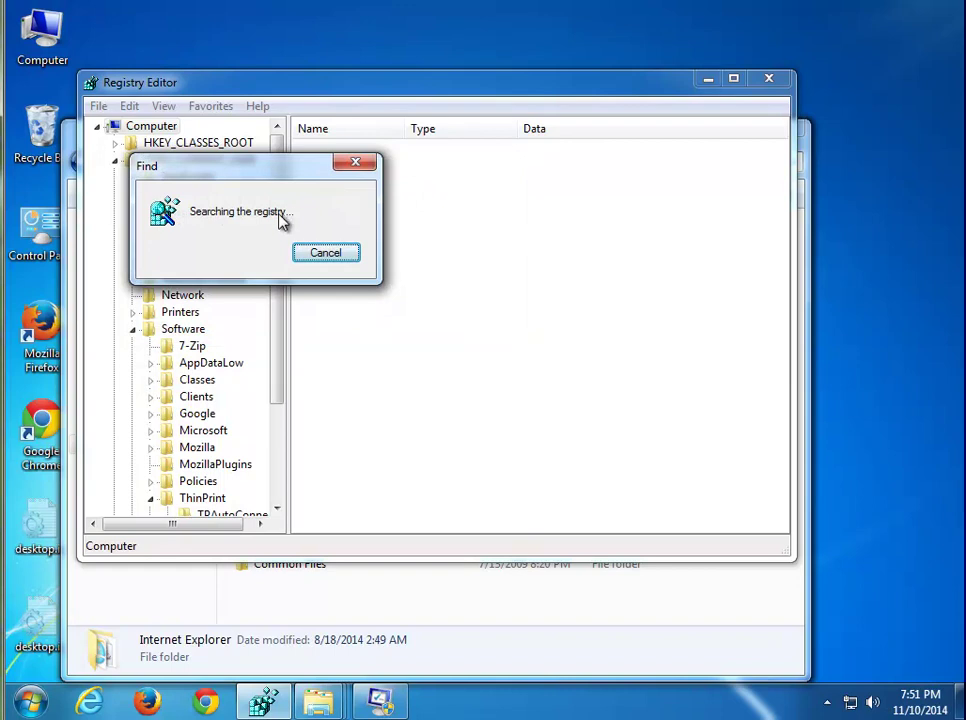
Bring up the KMPConnect file search results and select all the files found
{"action": "left_click", "coordinate": [318, 700]}
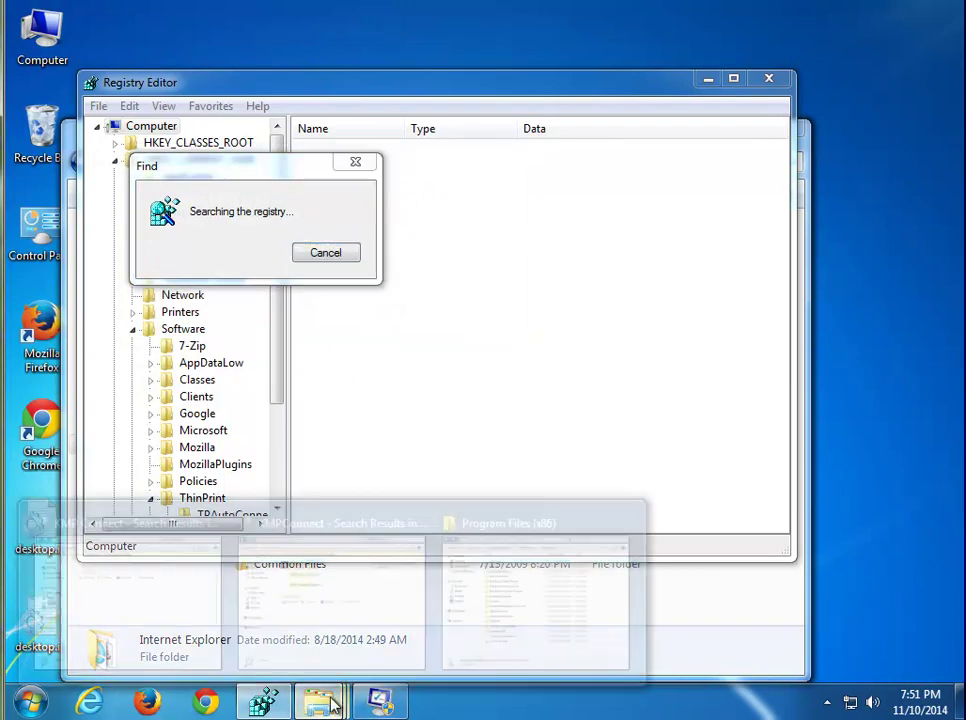
{"action": "left_click", "coordinate": [320, 603]}
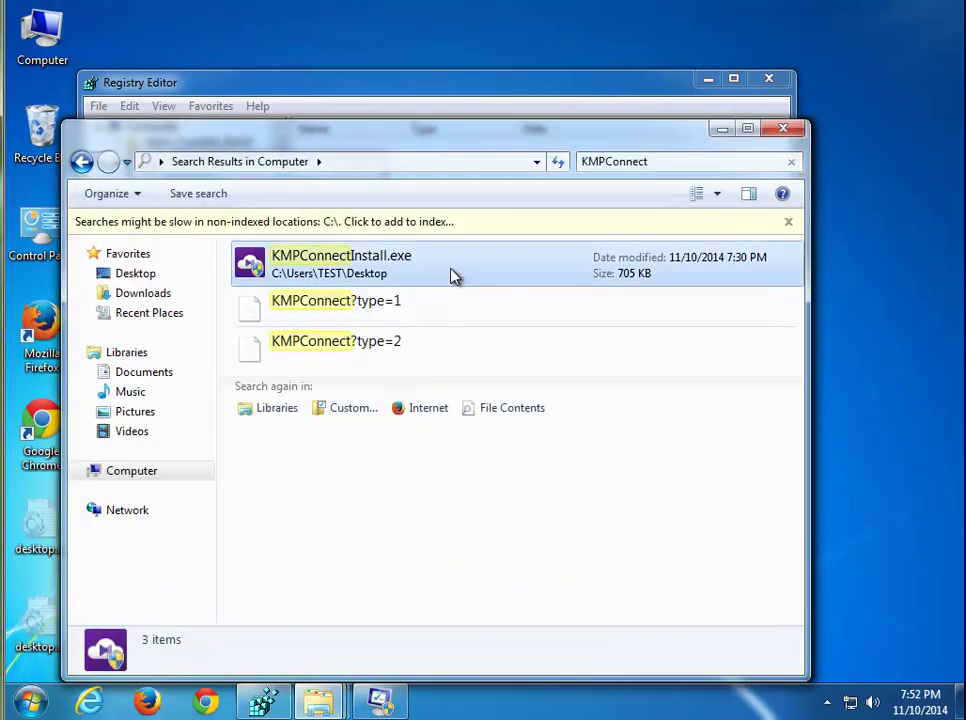
{"action": "key", "text": "ctrl+a"}
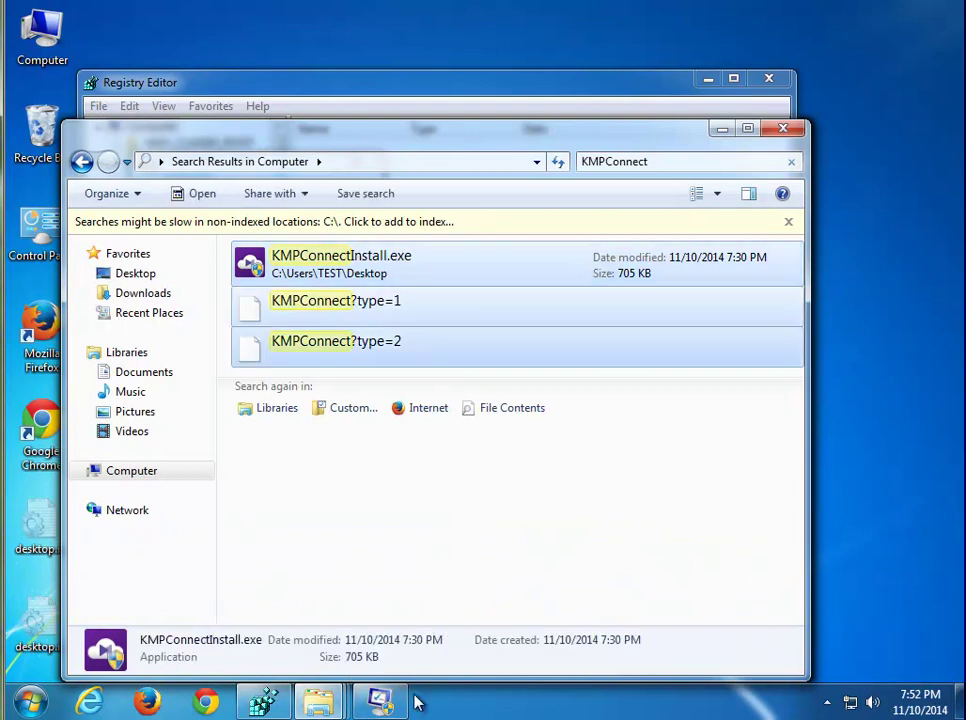
Check the open Program Files (x86) window and the results of the "KMP Connect" file search
{"action": "left_click", "coordinate": [317, 700]}
{"action": "left_click", "coordinate": [505, 610]}
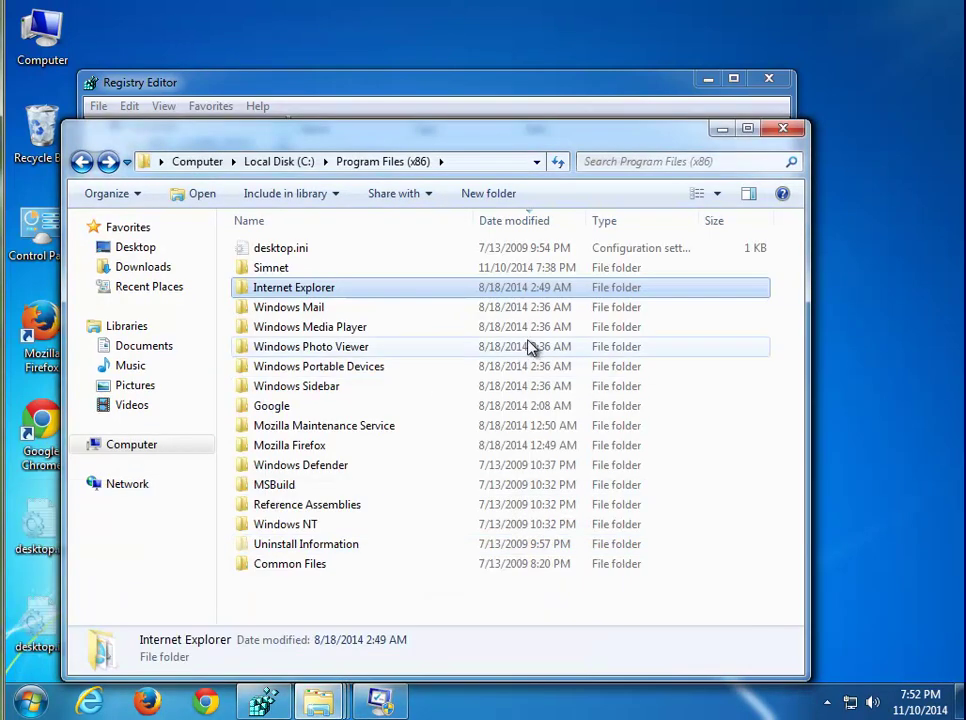
{"action": "left_click", "coordinate": [317, 700]}
{"action": "left_click", "coordinate": [190, 630]}
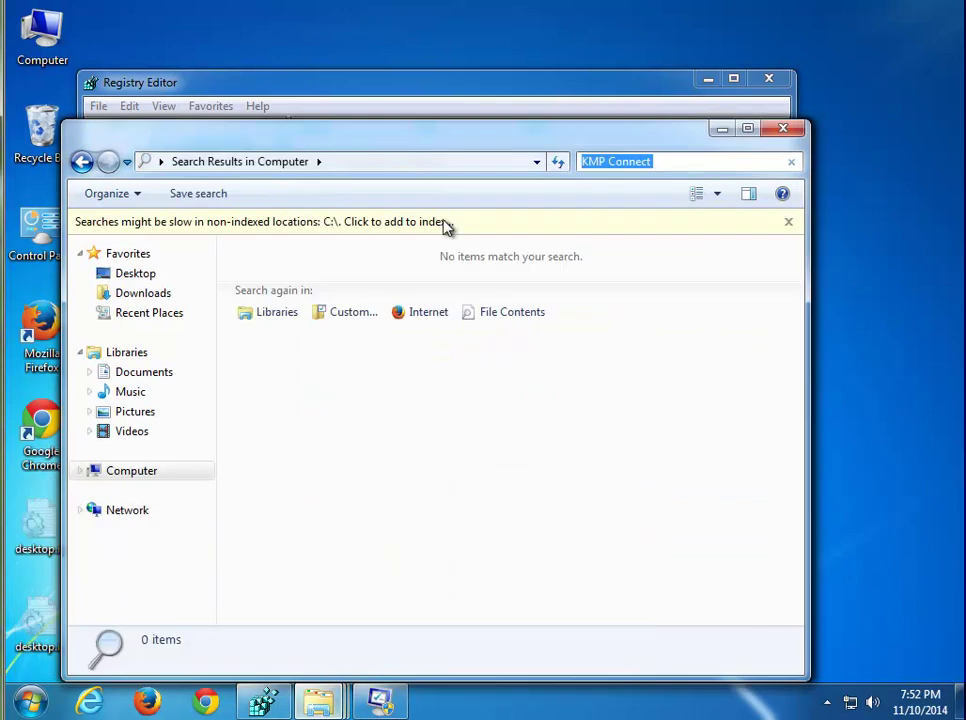
Switch to System Configuration, disable the KMPConnect startup item, apply the change and exit without restarting
{"action": "left_click", "coordinate": [263, 700]}
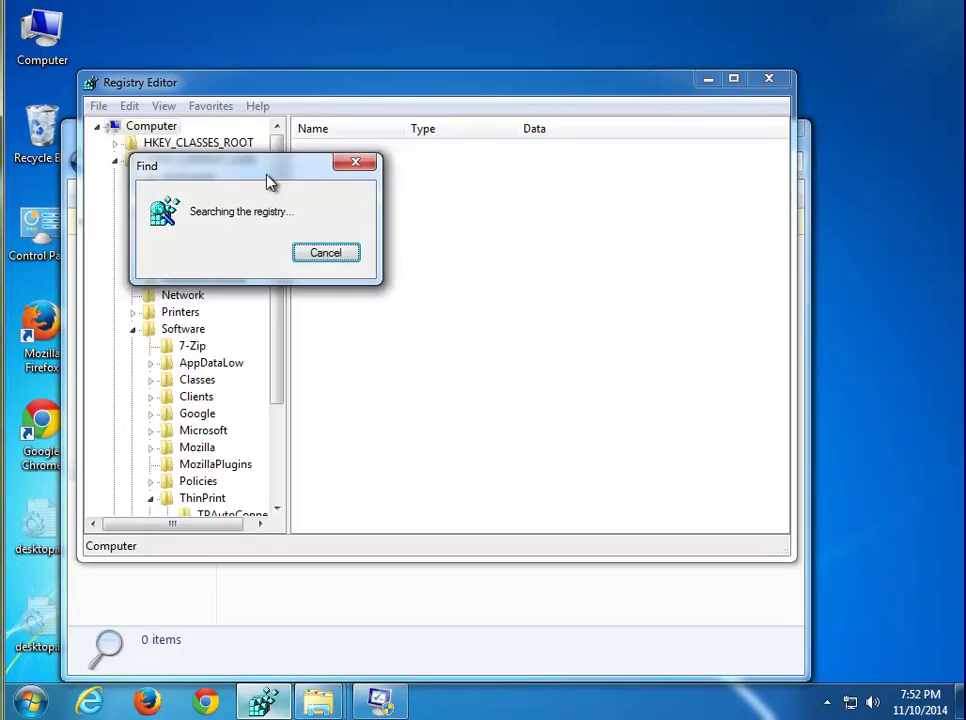
{"action": "left_click", "coordinate": [380, 700]}
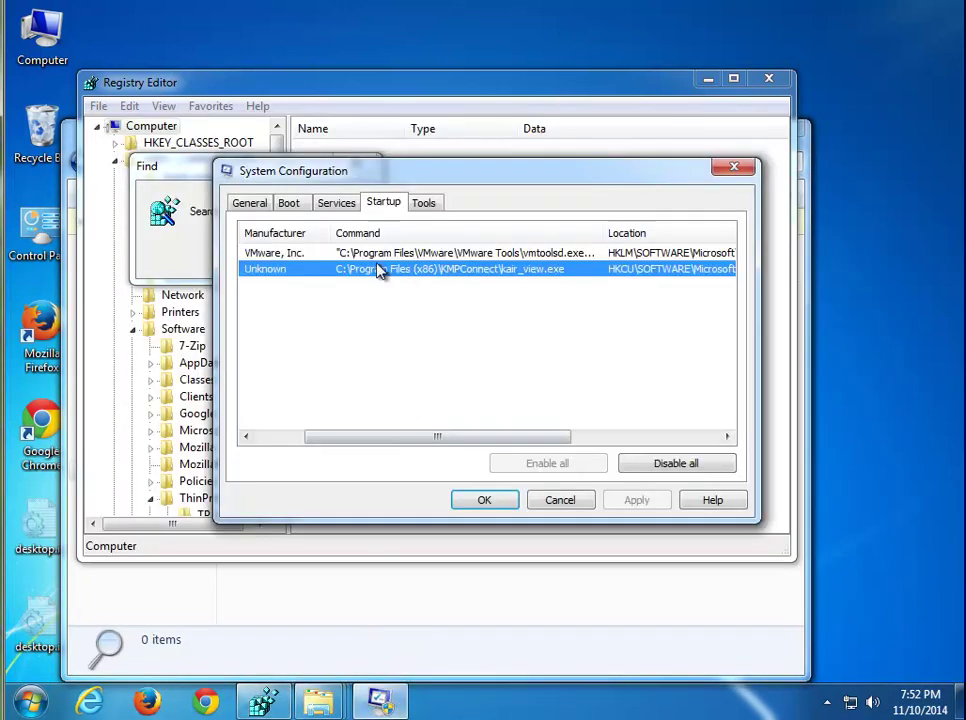
{"action": "left_click_drag", "start_coordinate": [326, 436], "coordinate": [272, 449]}
{"action": "left_click", "coordinate": [250, 270]}
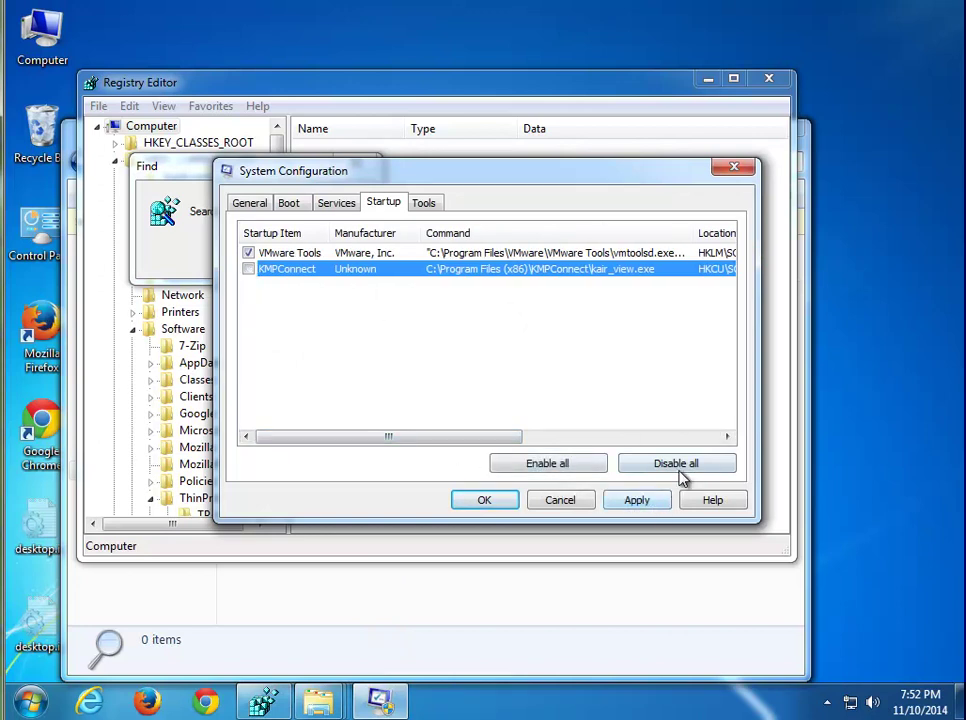
{"action": "left_click", "coordinate": [644, 504]}
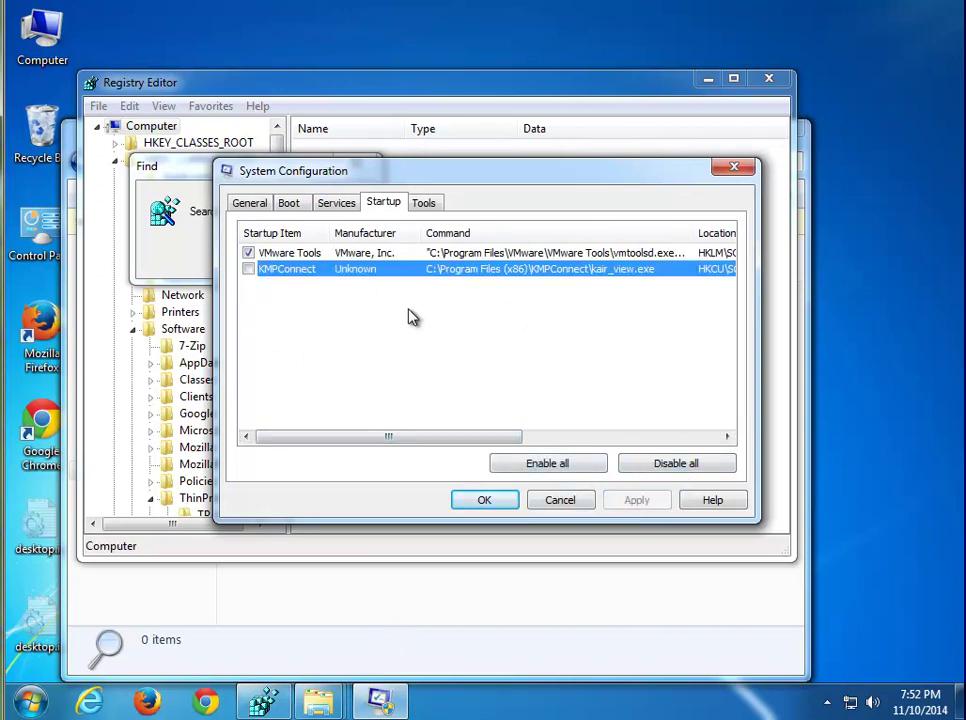
{"action": "left_click", "coordinate": [481, 502]}
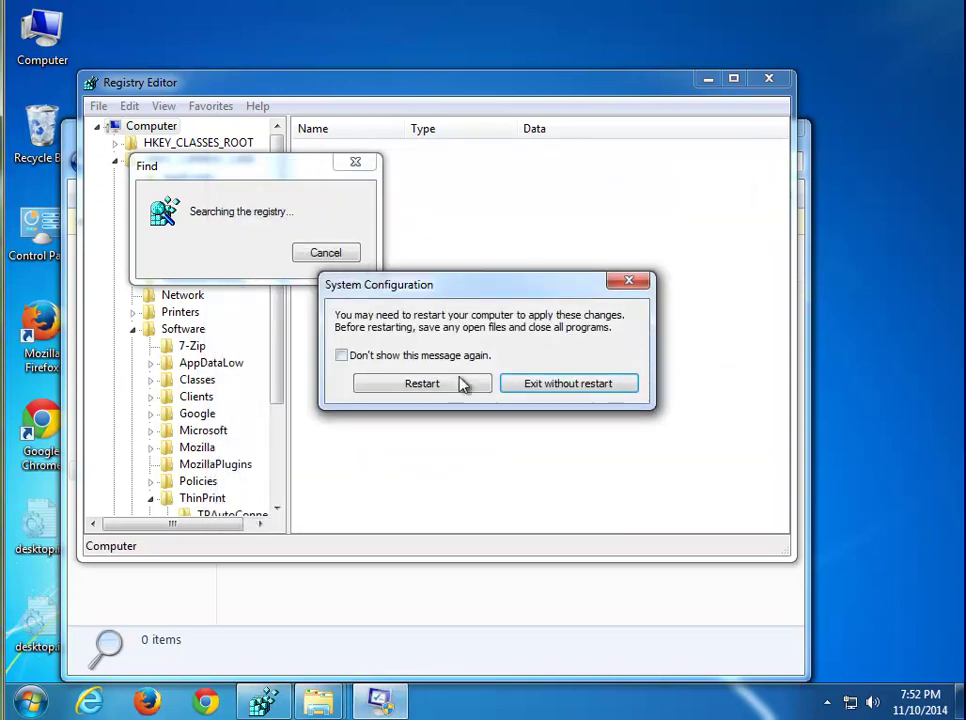
{"action": "left_click", "coordinate": [606, 386]}
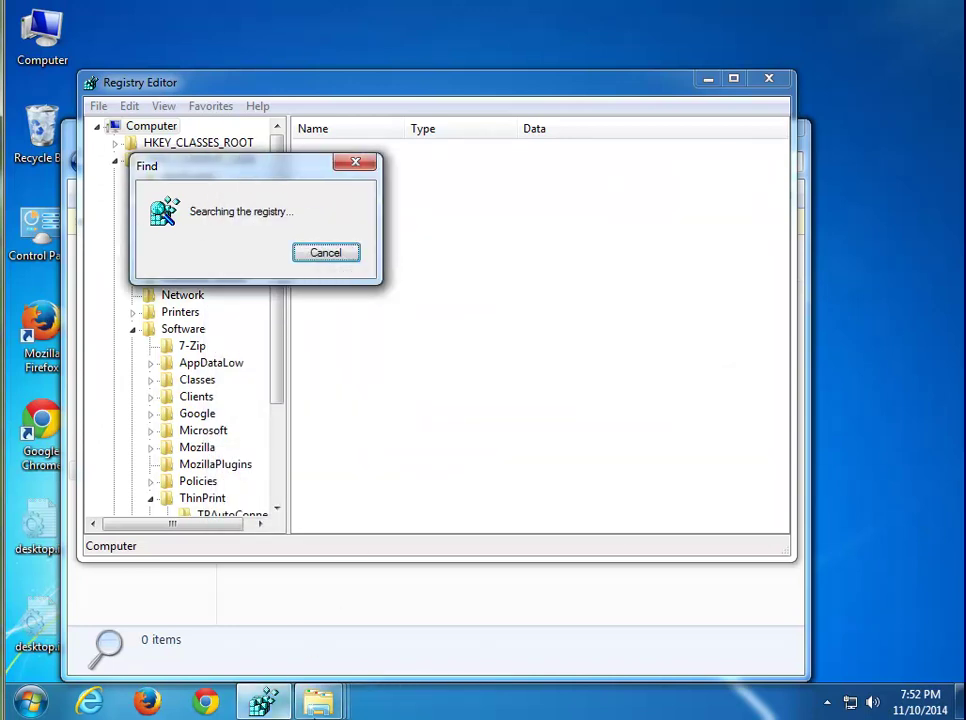
Bring up the KMPConnect file search results and start permanently deleting the three selected files
{"action": "mouse_move", "coordinate": [319, 701]}
{"action": "left_click", "coordinate": [267, 665]}
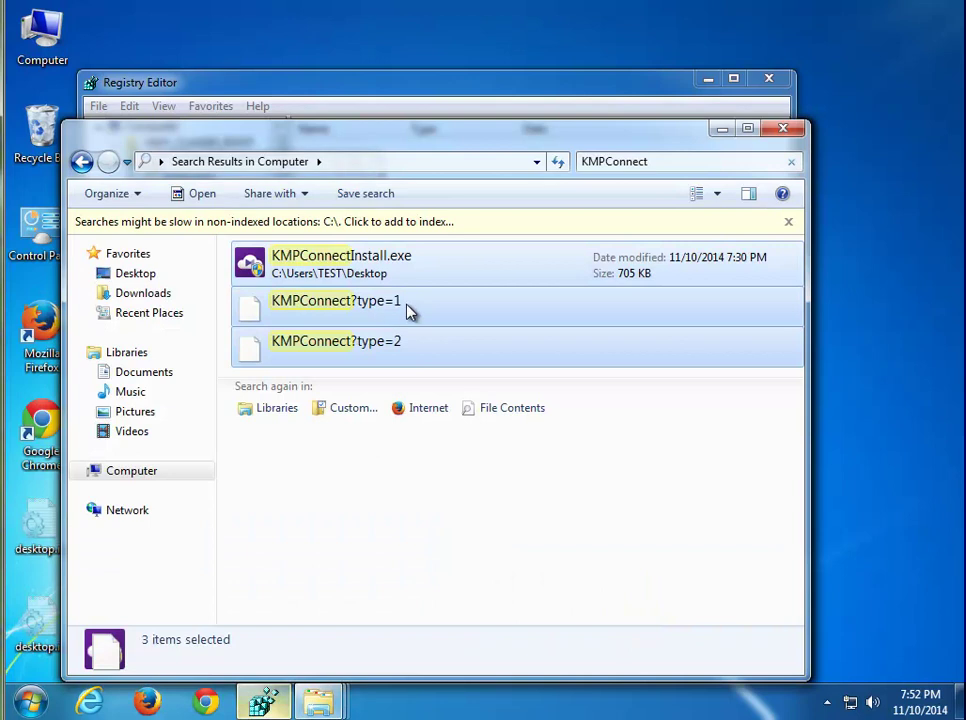
{"action": "key", "text": "shift+Delete"}
{"action": "left_click_drag", "start_coordinate": [418, 288], "coordinate": [395, 390]}
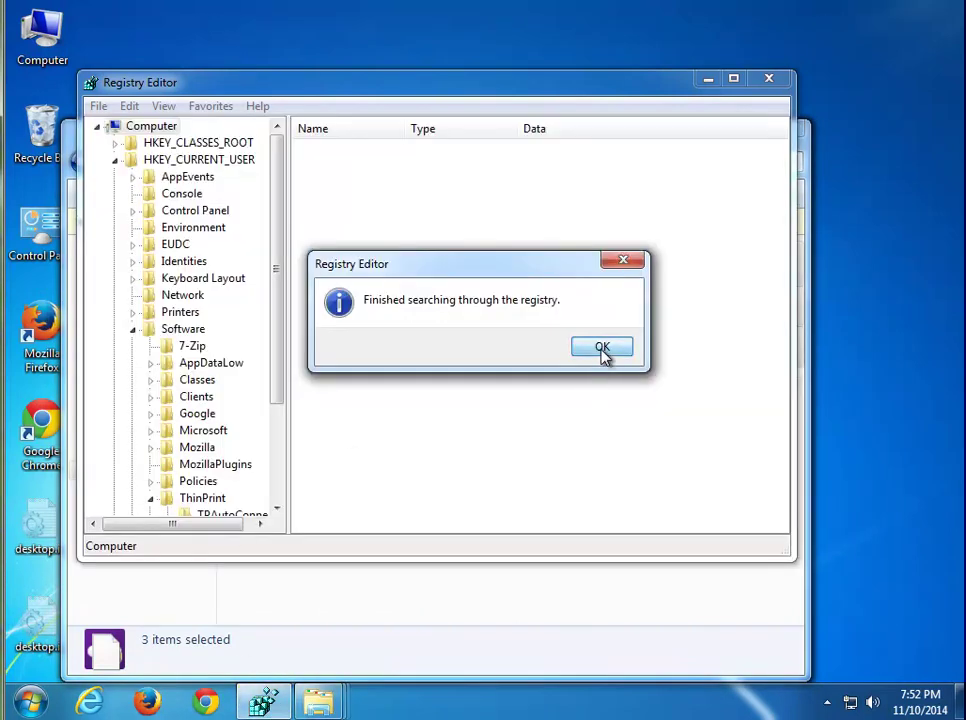
Close the finished registry search, search the registry for "conne" and continue on to further matches
{"action": "left_click", "coordinate": [603, 350]}
{"action": "key", "text": "ctrl+f"}
{"action": "type", "text": "conne"}
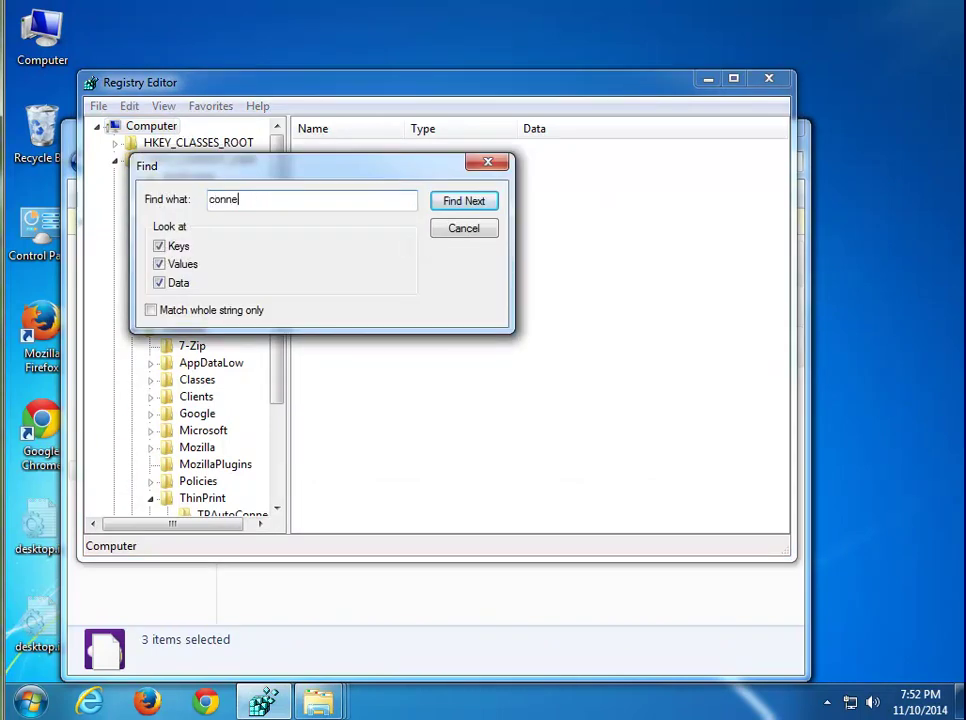
{"action": "key", "text": "Return"}
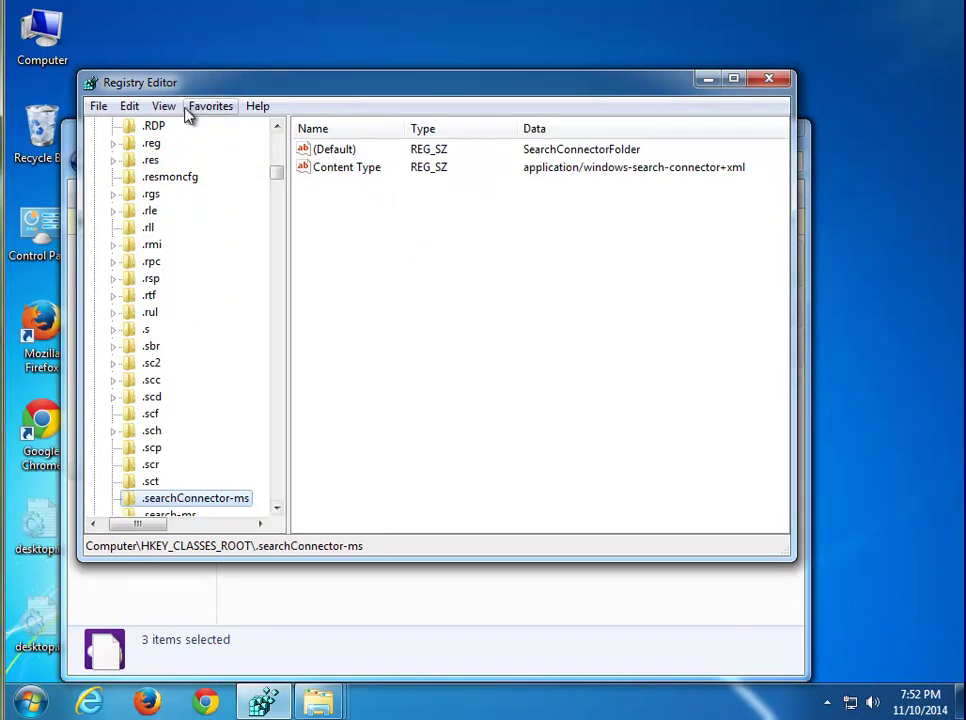
{"action": "left_click", "coordinate": [129, 105]}
{"action": "left_click", "coordinate": [185, 280]}
{"action": "left_click", "coordinate": [129, 105]}
{"action": "left_click", "coordinate": [185, 331]}
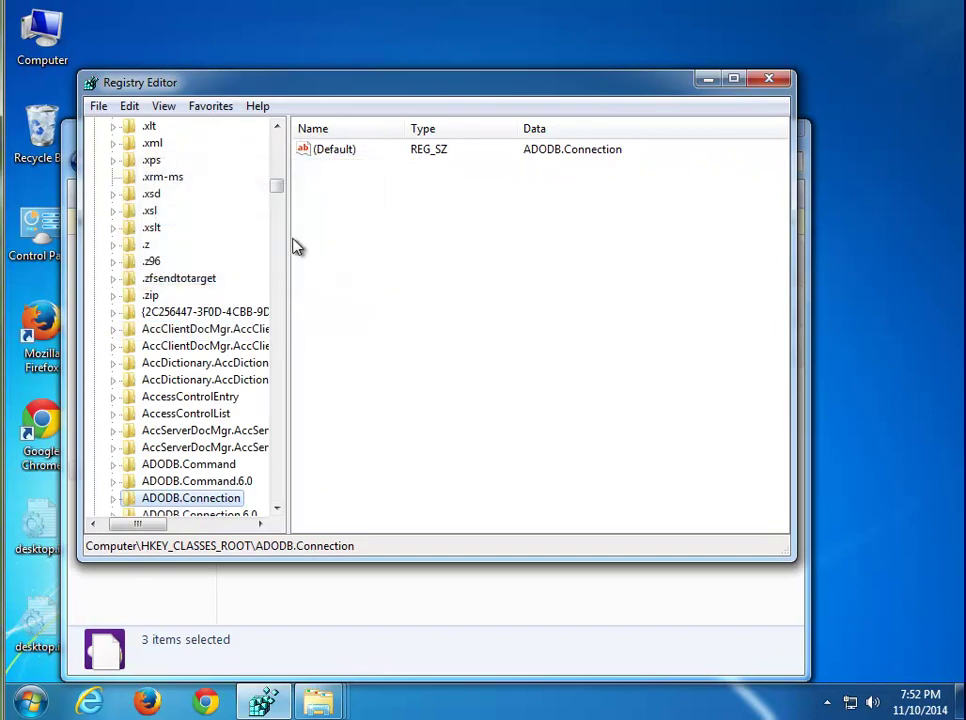
Return to the KMPConnect file search results and the pending permanent deletion of the three files
{"action": "mouse_move", "coordinate": [318, 700]}
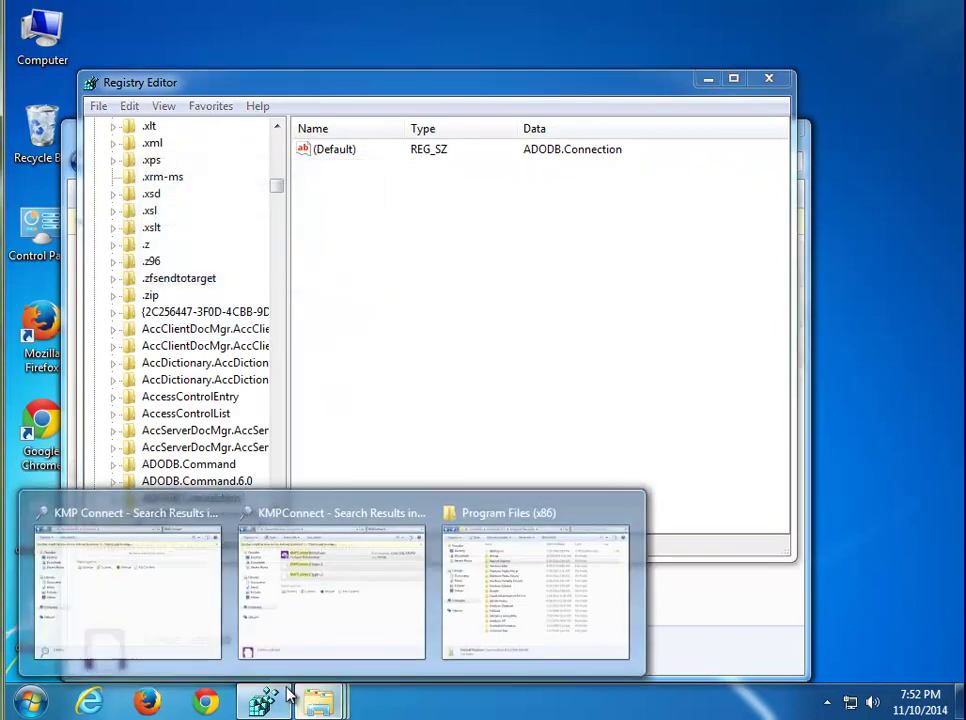
{"action": "left_click", "coordinate": [371, 623]}
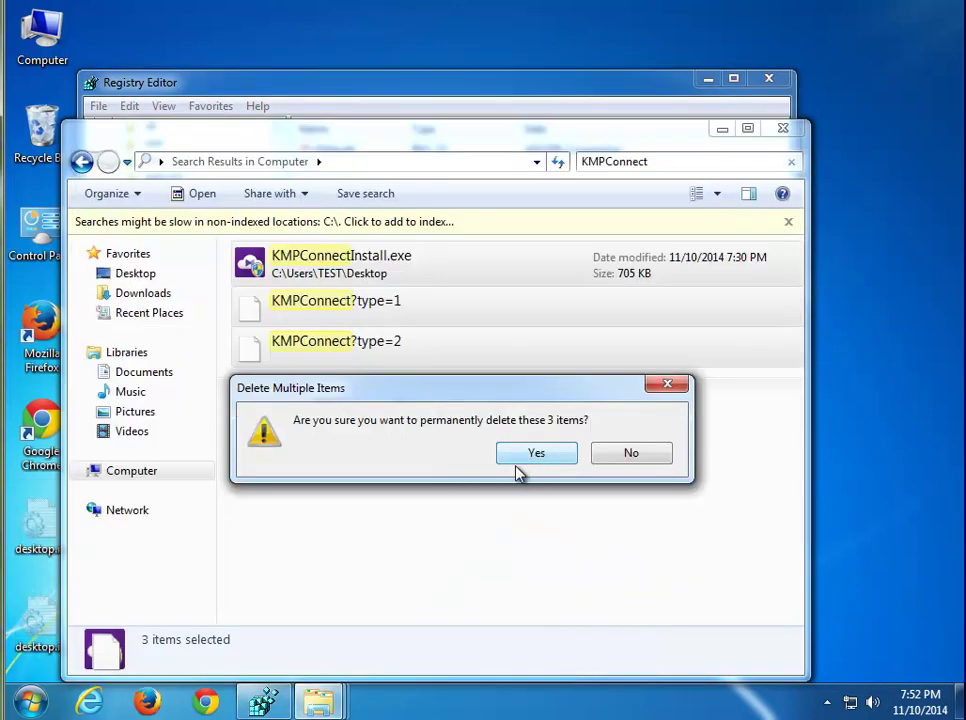